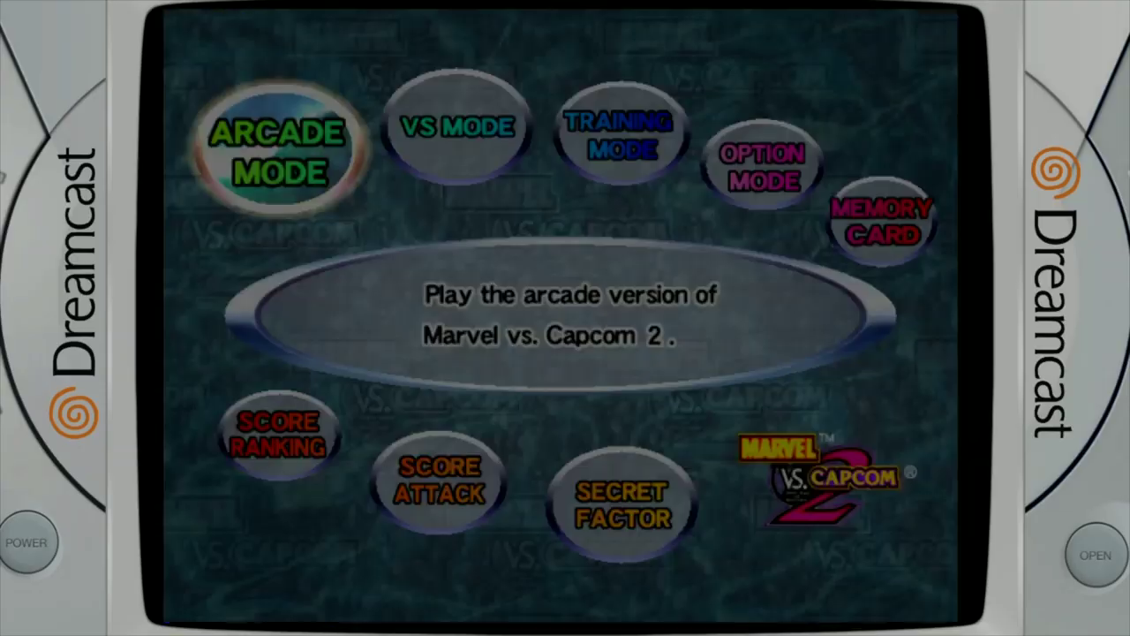
key("Right")
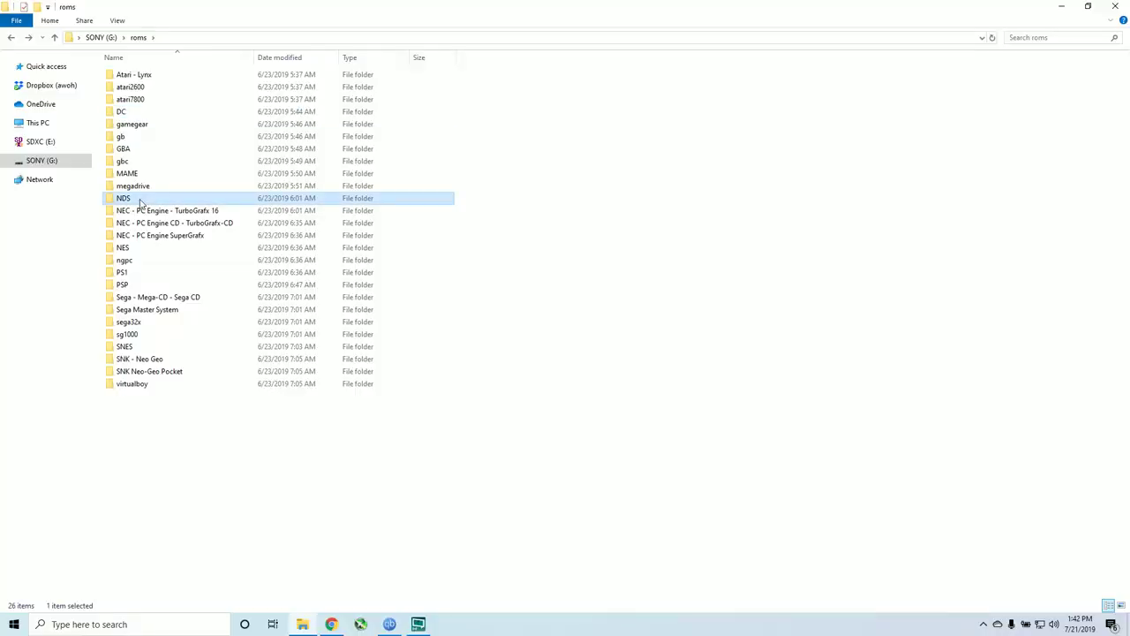
double_click(141, 162)
key("BackSpace")
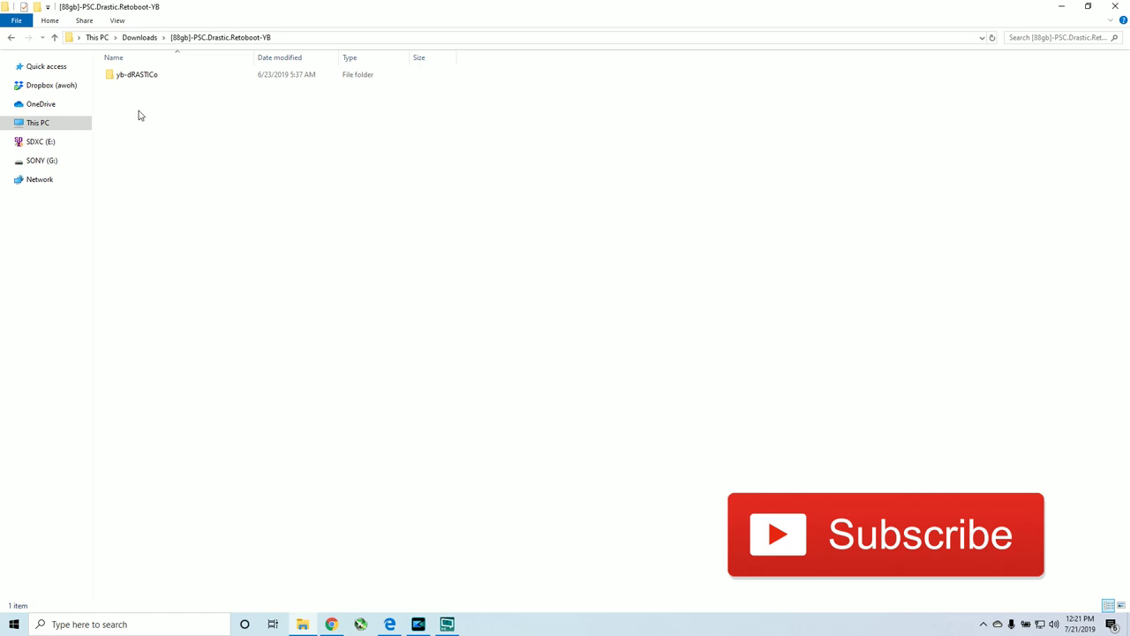
right_click(139, 78)
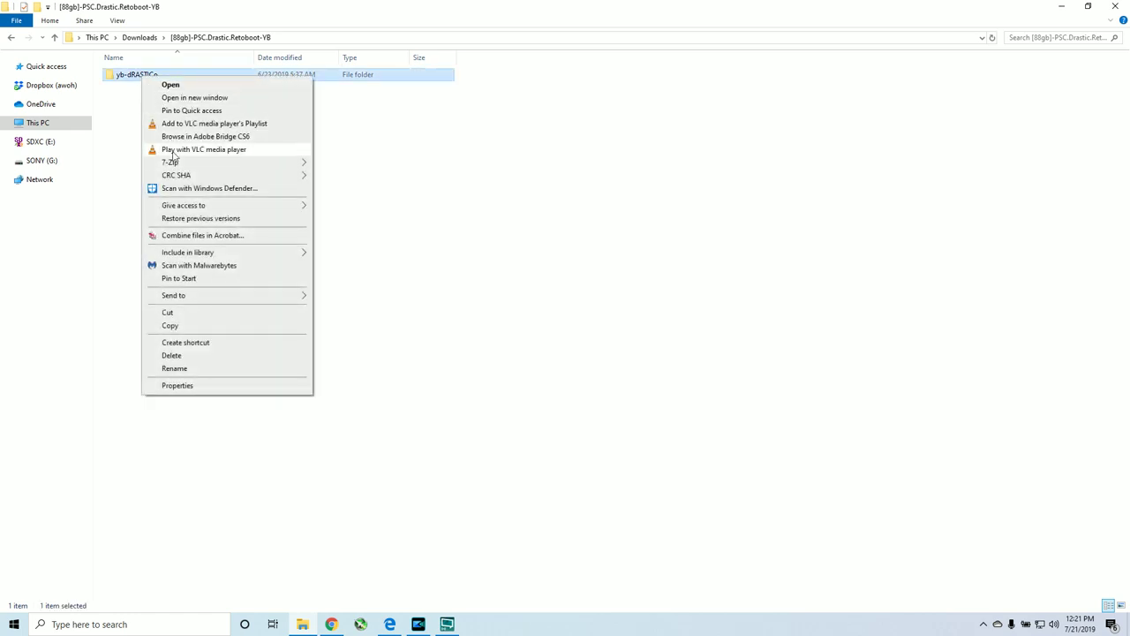
mouse_move(174, 163)
left_click(453, 353)
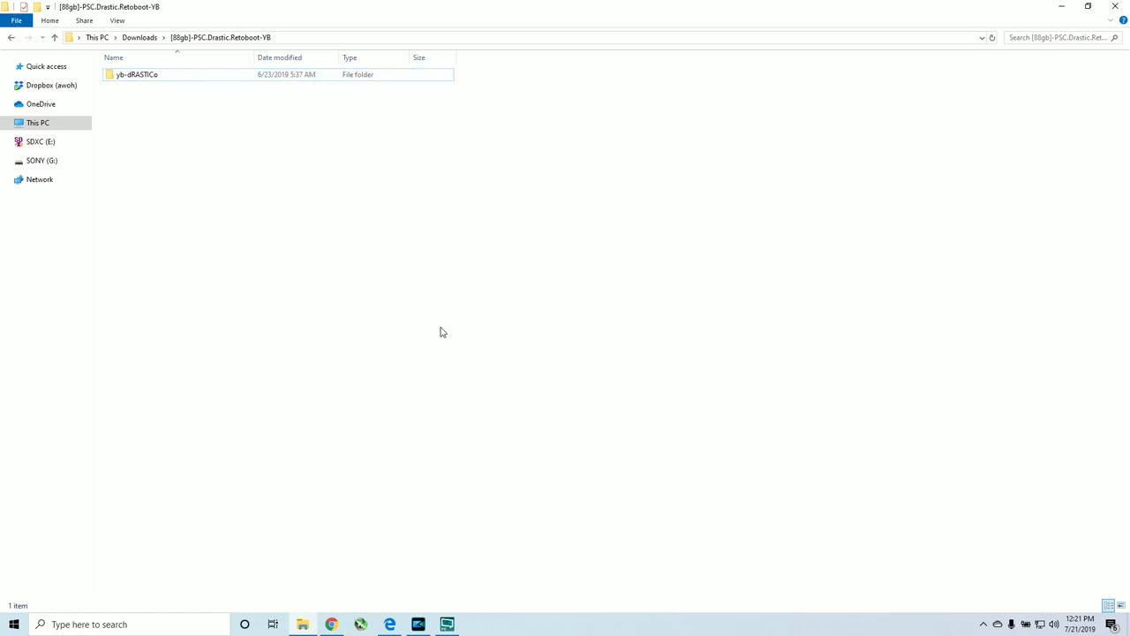
Open the roms folder inside the downloaded yb-dRASTICo folder and look into its DC subfolder.
double_click(139, 78)
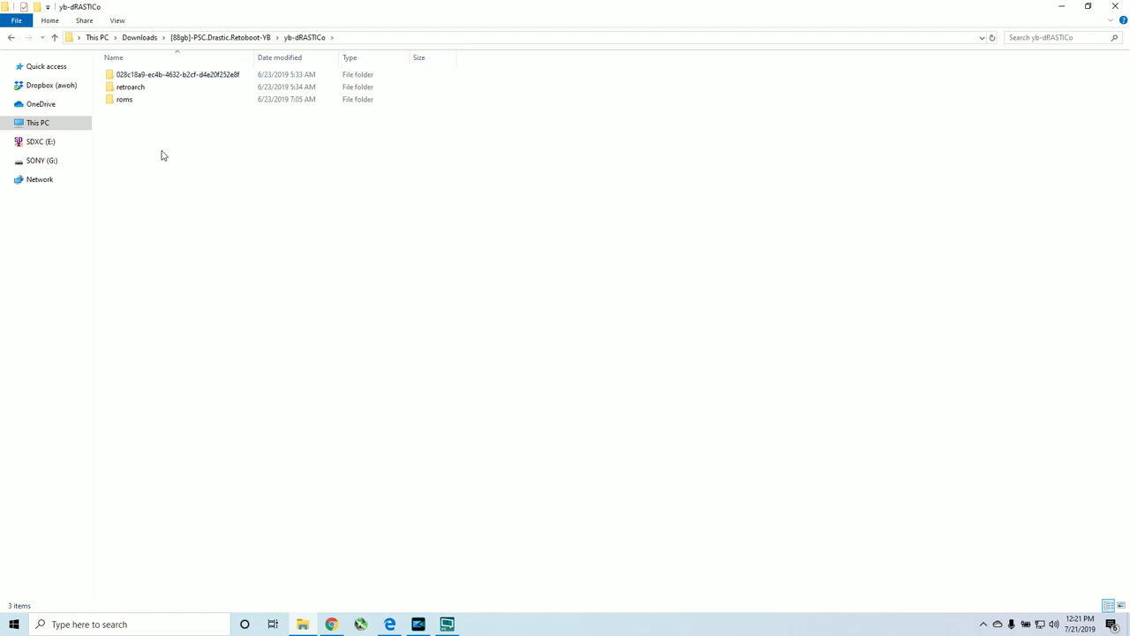
left_click_drag(185, 196, 154, 88)
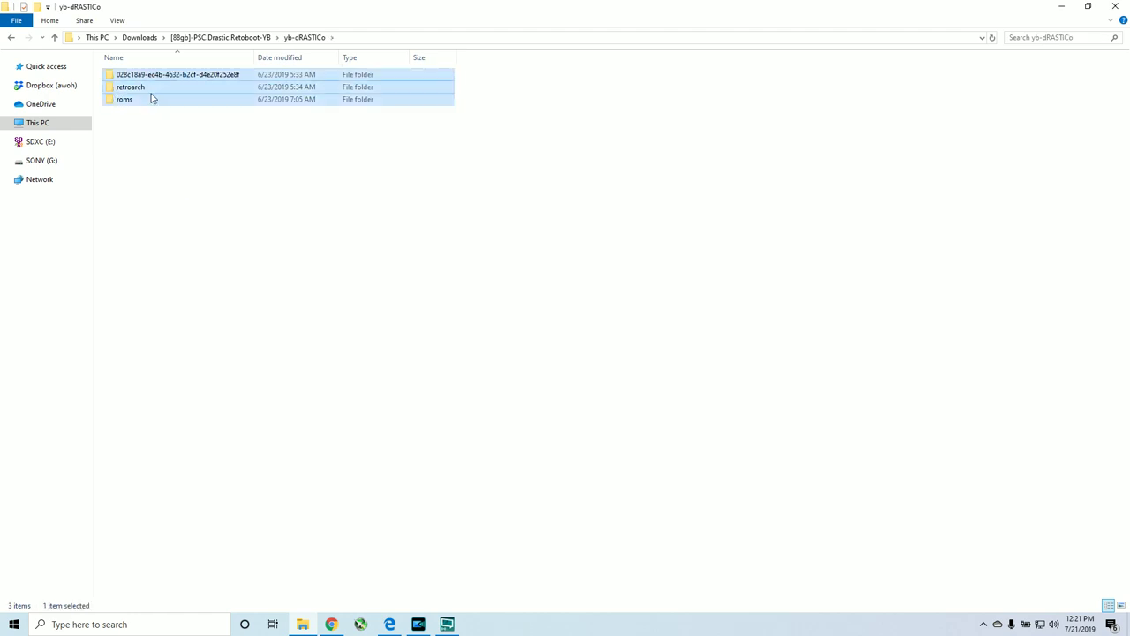
double_click(139, 98)
double_click(133, 111)
key("alt+Left")
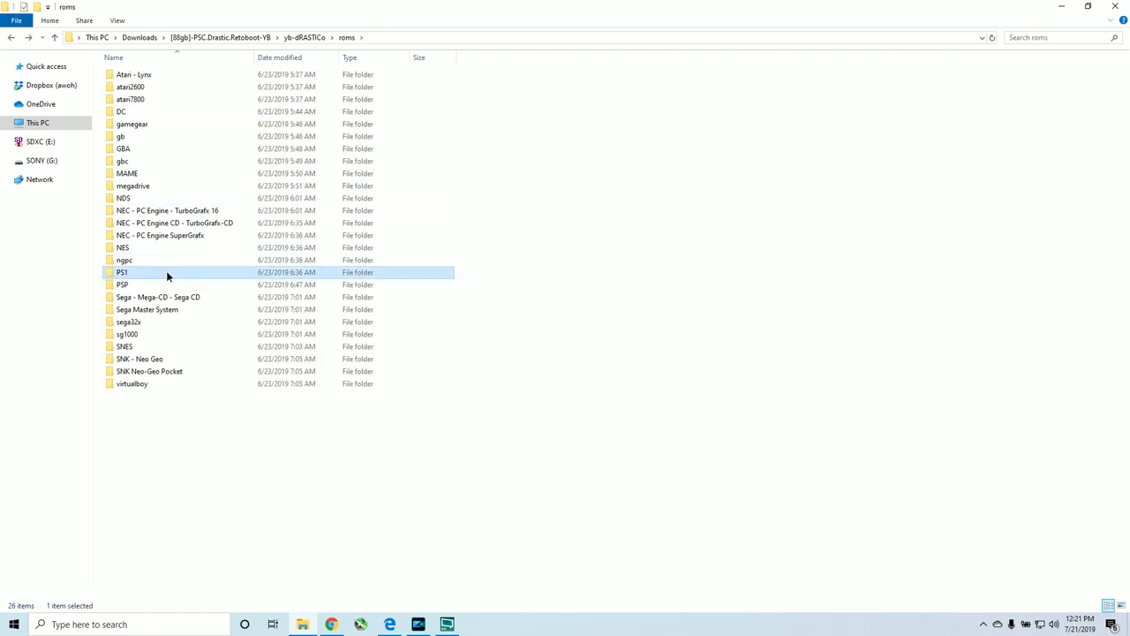
Look through the PS1, PSP, Sega CD, Sega Master System and SNES folders of the downloaded roms.
double_click(167, 275)
key("alt+Left")
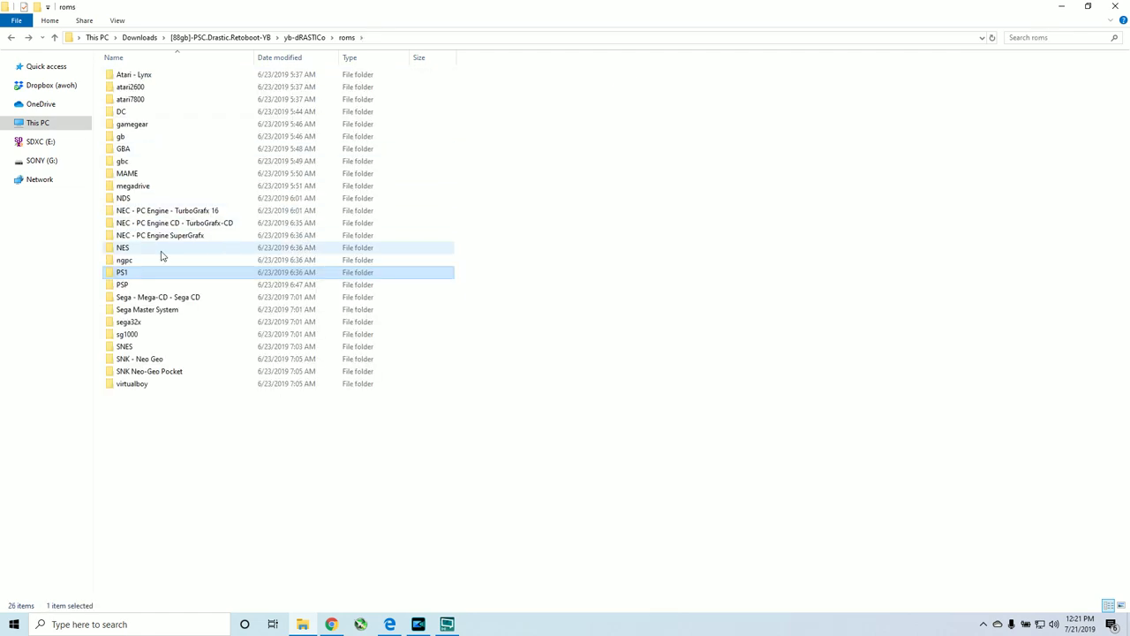
double_click(149, 283)
key("alt+Left")
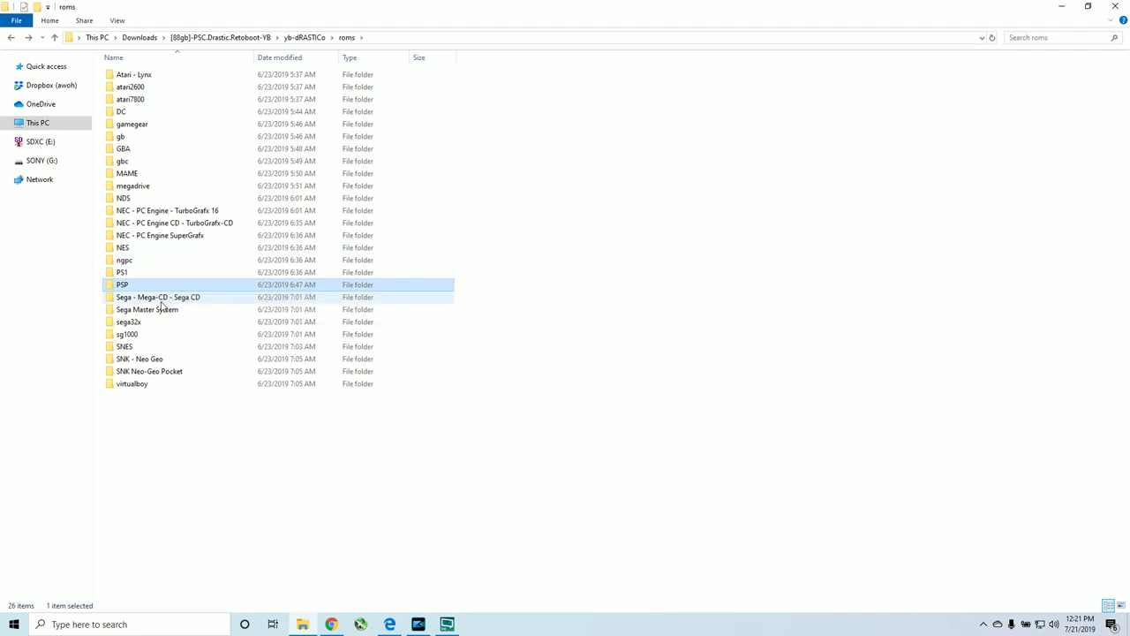
double_click(177, 298)
key("alt+Left")
double_click(203, 310)
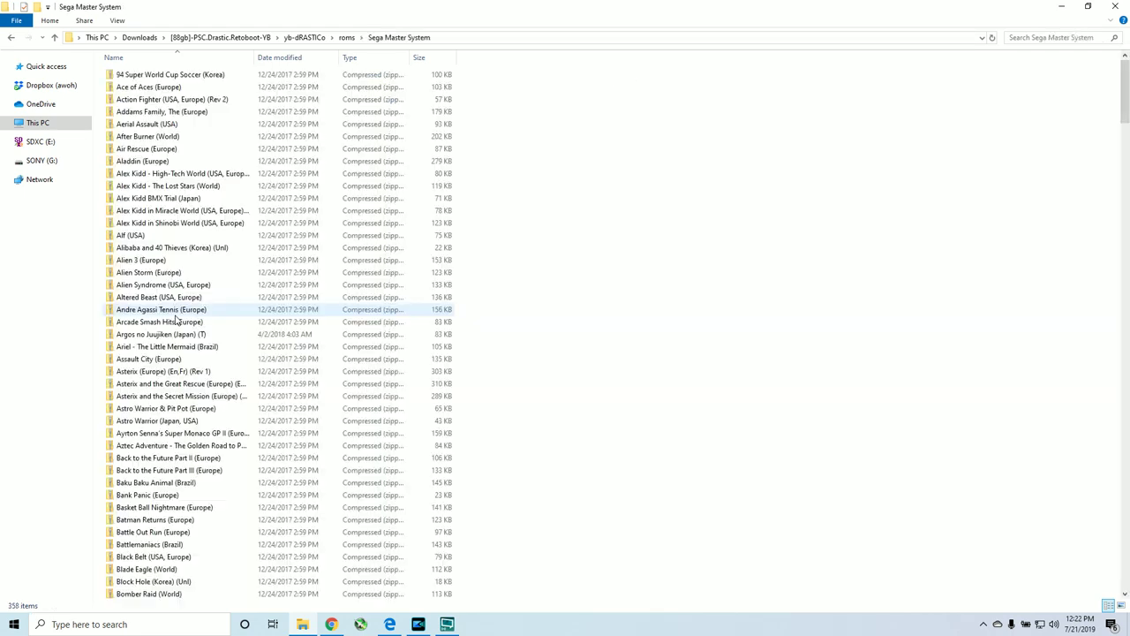
key("alt+Left")
double_click(152, 350)
key("alt+Left")
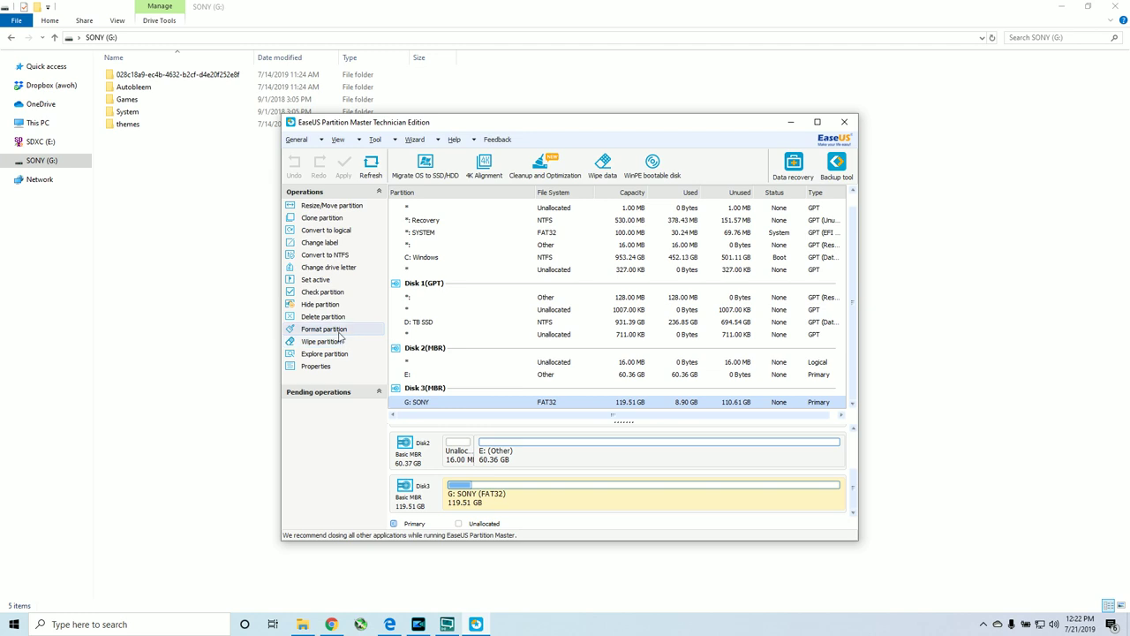
Switch to EaseUS Partition Master and format the G: partition as FAT32 with label SONY and 2KB cluster size, applying the operation.
right_click(427, 401)
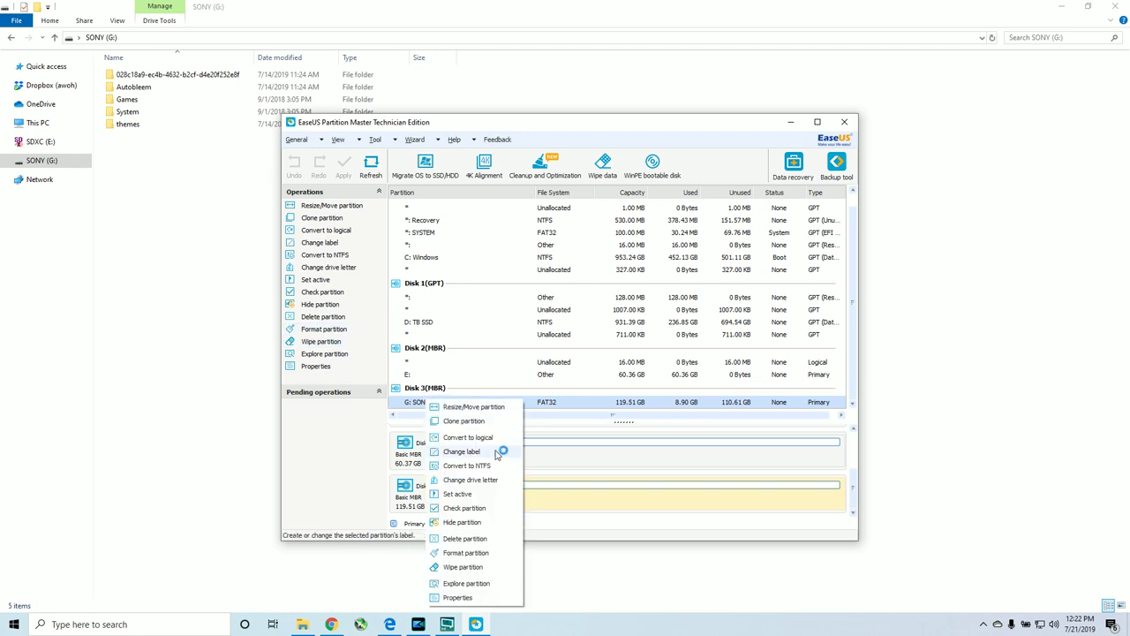
left_click(465, 551)
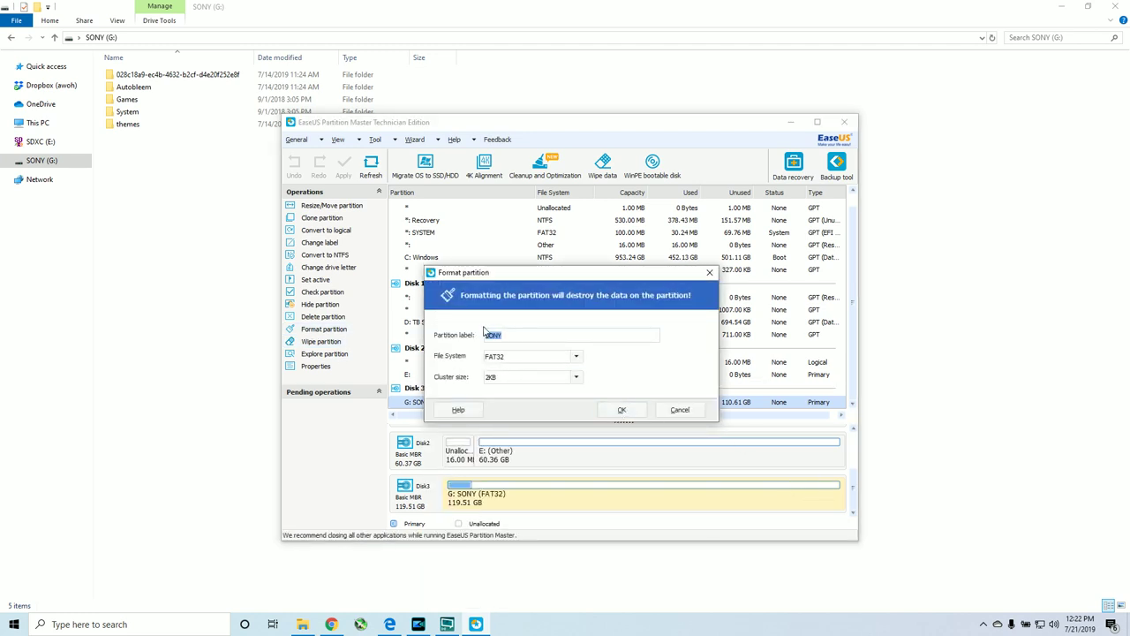
left_click(622, 410)
left_click(571, 375)
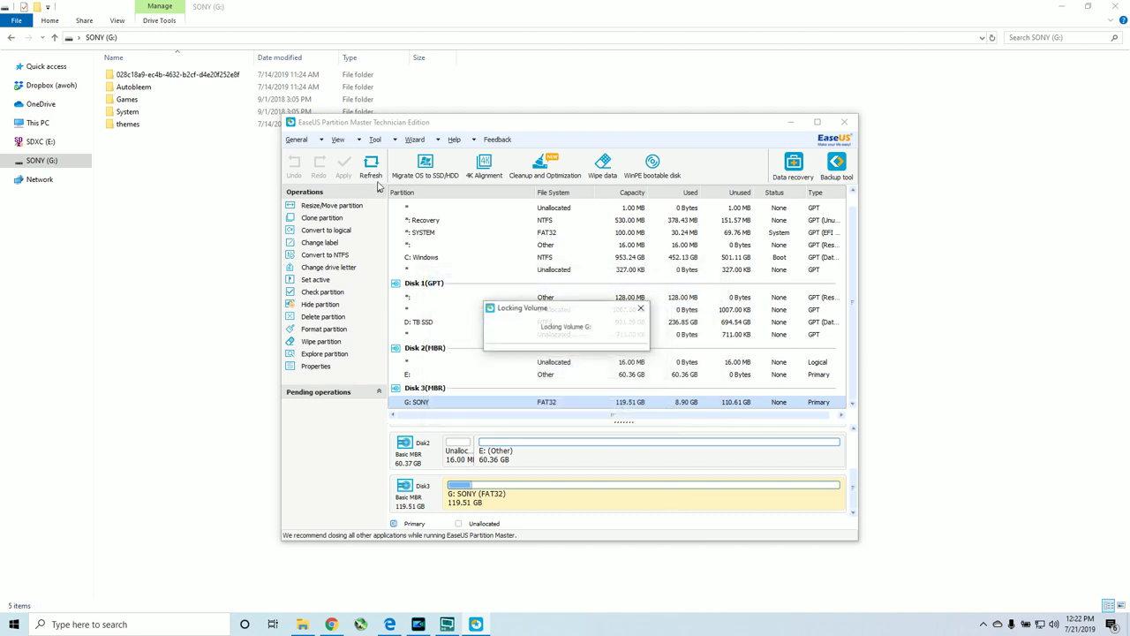
left_click(347, 164)
left_click(528, 376)
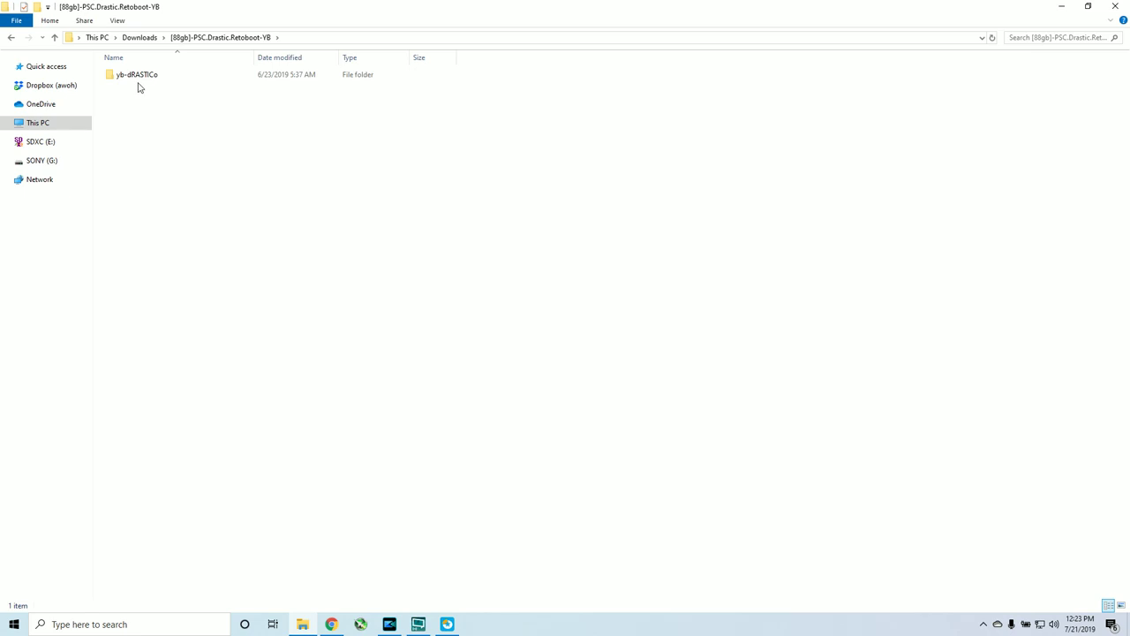
Switch to File Explorer and copy all three folders inside yb-dRASTICo to the root of the SONY (G:) drive.
double_click(139, 79)
left_click_drag(222, 247, 140, 76)
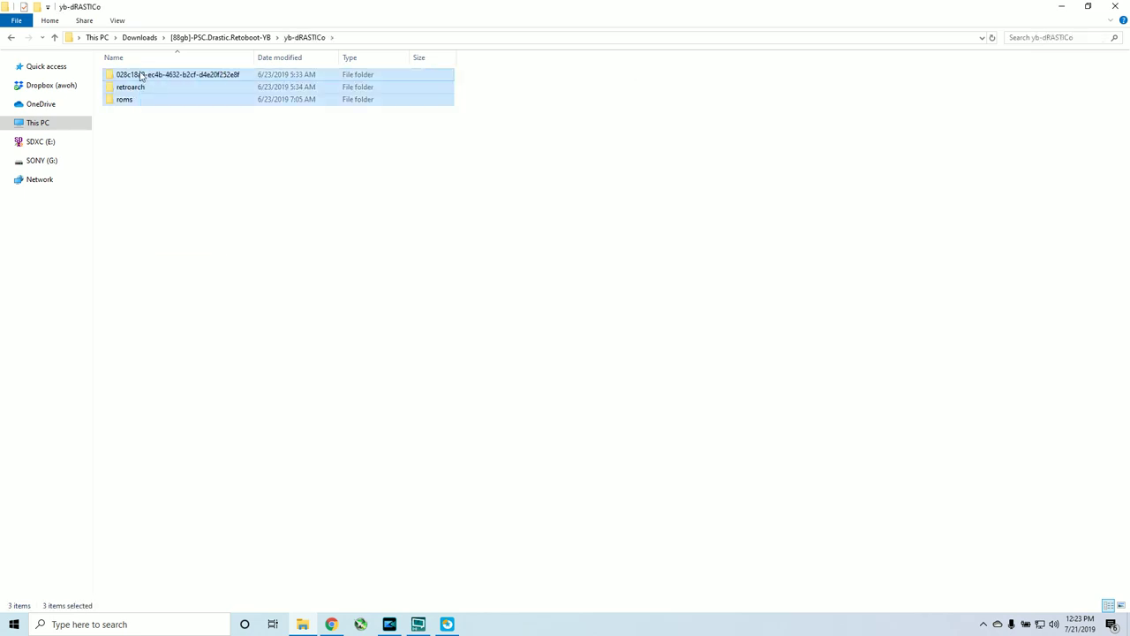
left_click(42, 161)
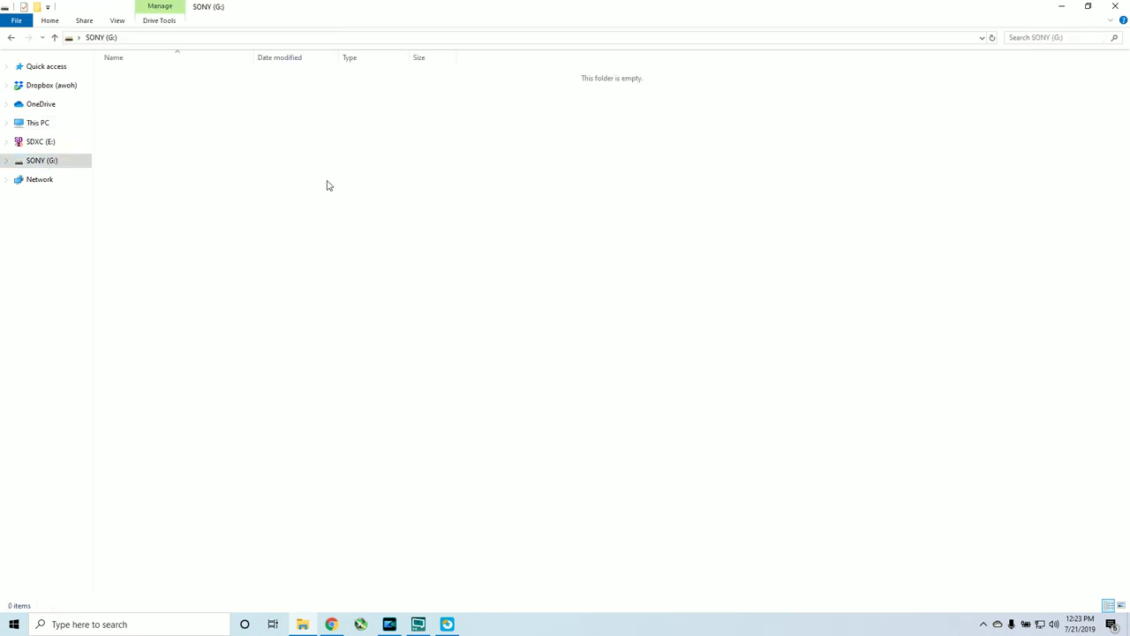
key("ctrl+v")
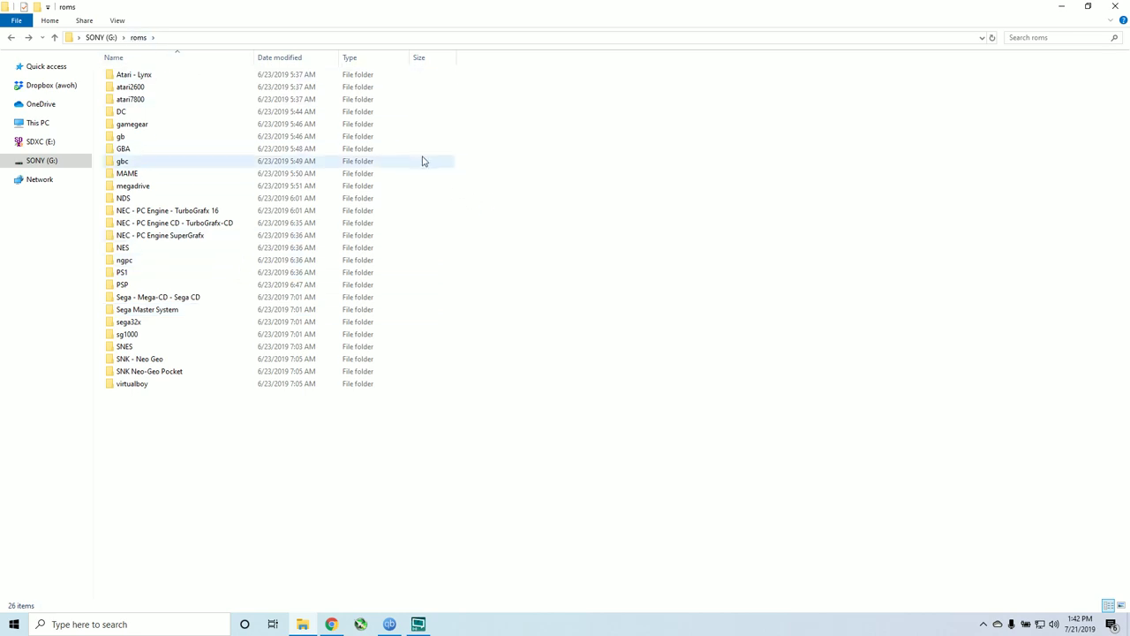
Check the combined properties of all items in the DC folder under roms on SONY (G:).
double_click(150, 115)
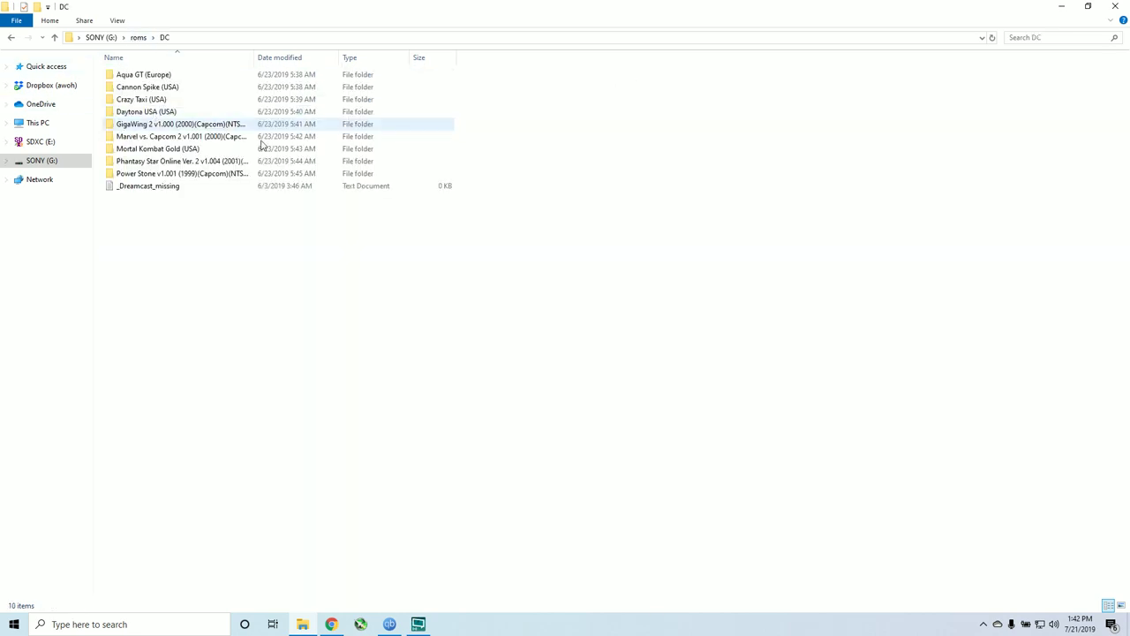
left_click_drag(216, 214, 140, 73)
right_click(142, 74)
left_click(185, 329)
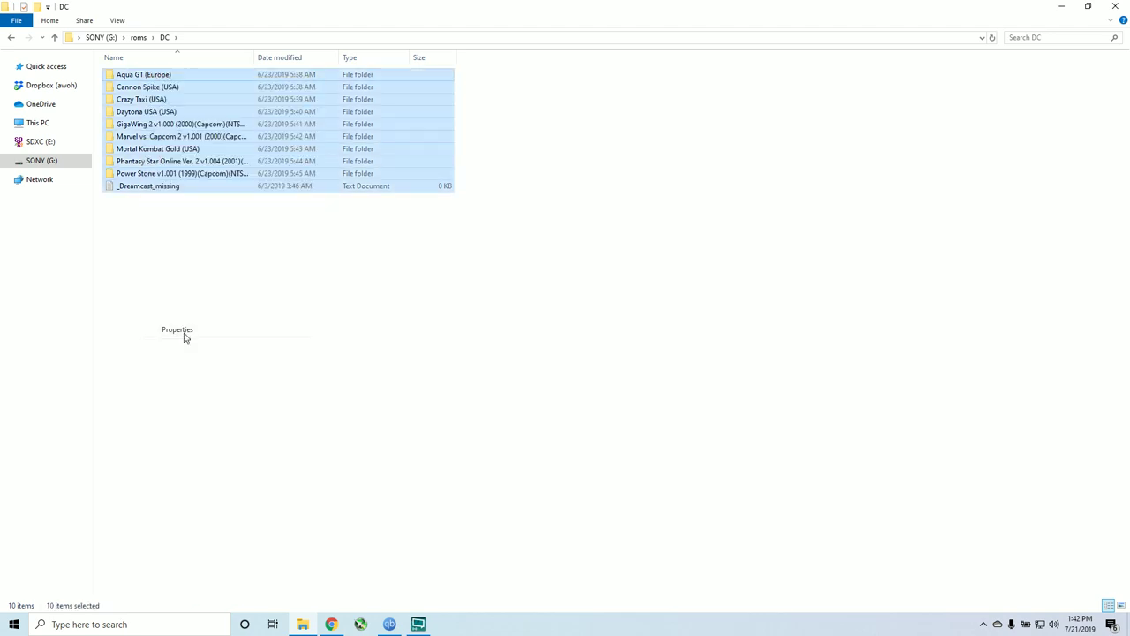
left_click(283, 332)
key("BackSpace")
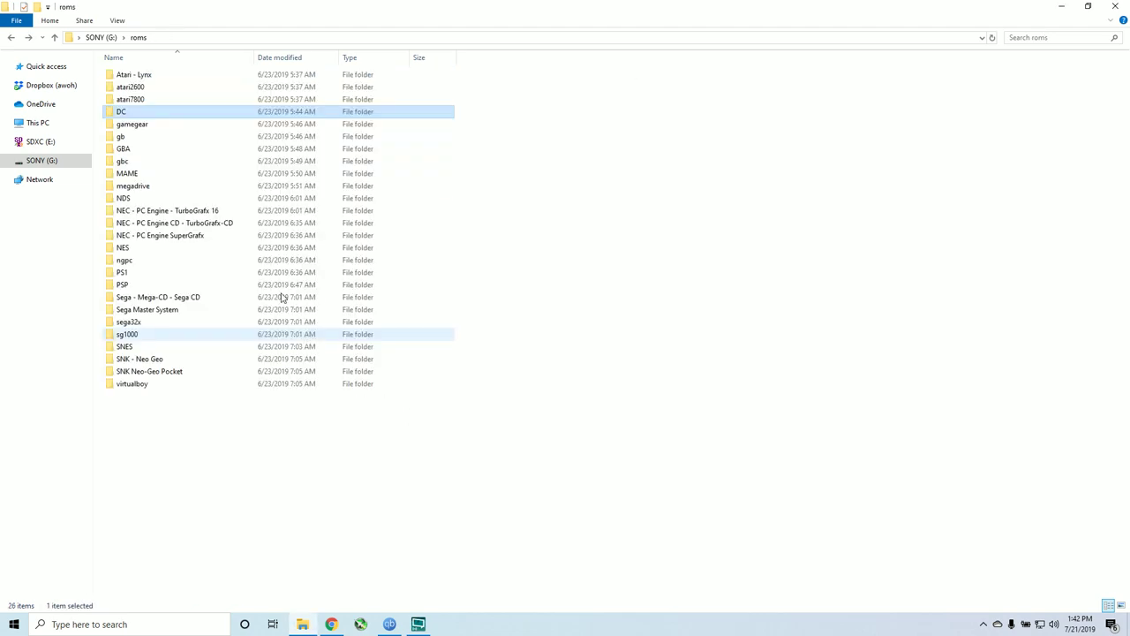
Permanently delete every item inside the DC folder under roms on SONY (G:).
double_click(130, 115)
left_click_drag(184, 239, 107, 68)
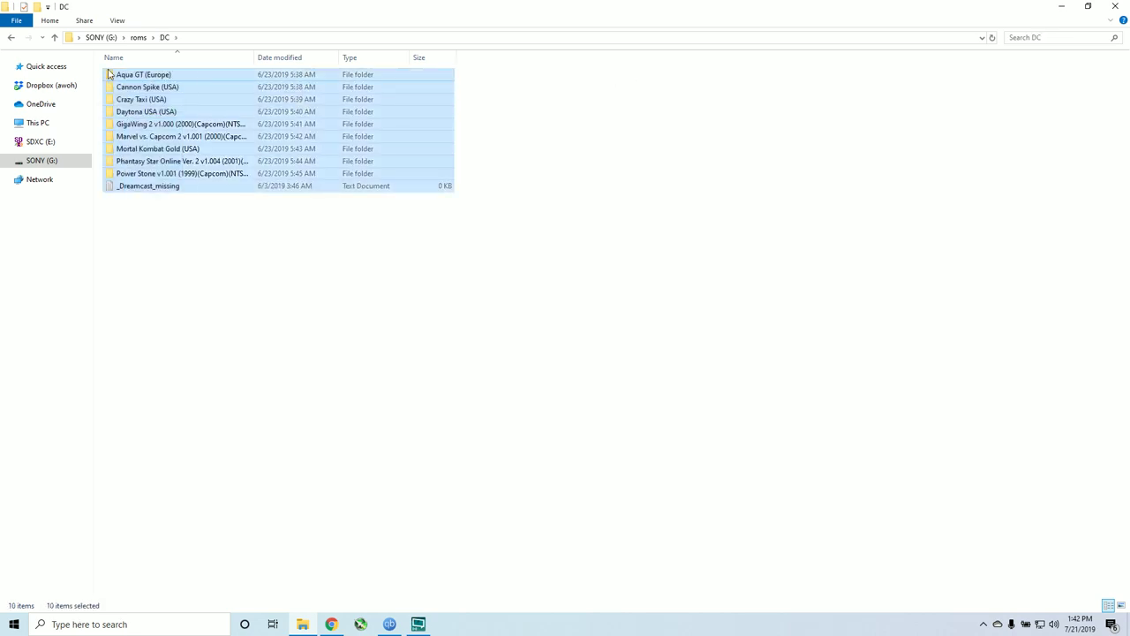
key("shift+Delete")
left_click(612, 324)
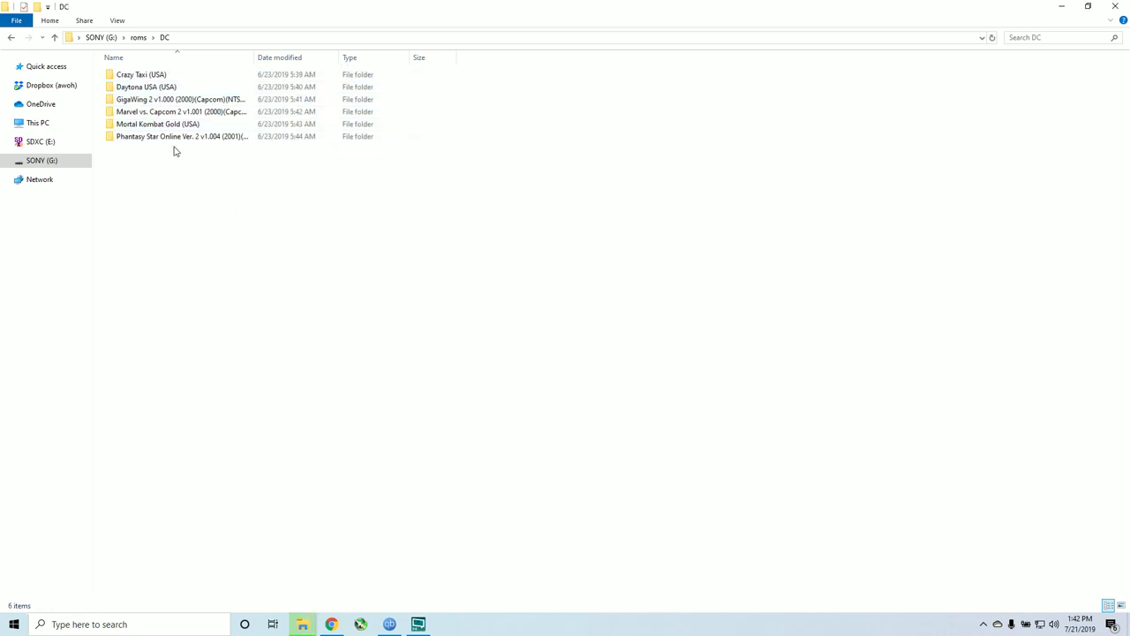
Return to the roms folder on SONY (G:) and look through the gbc folder.
left_click(138, 37)
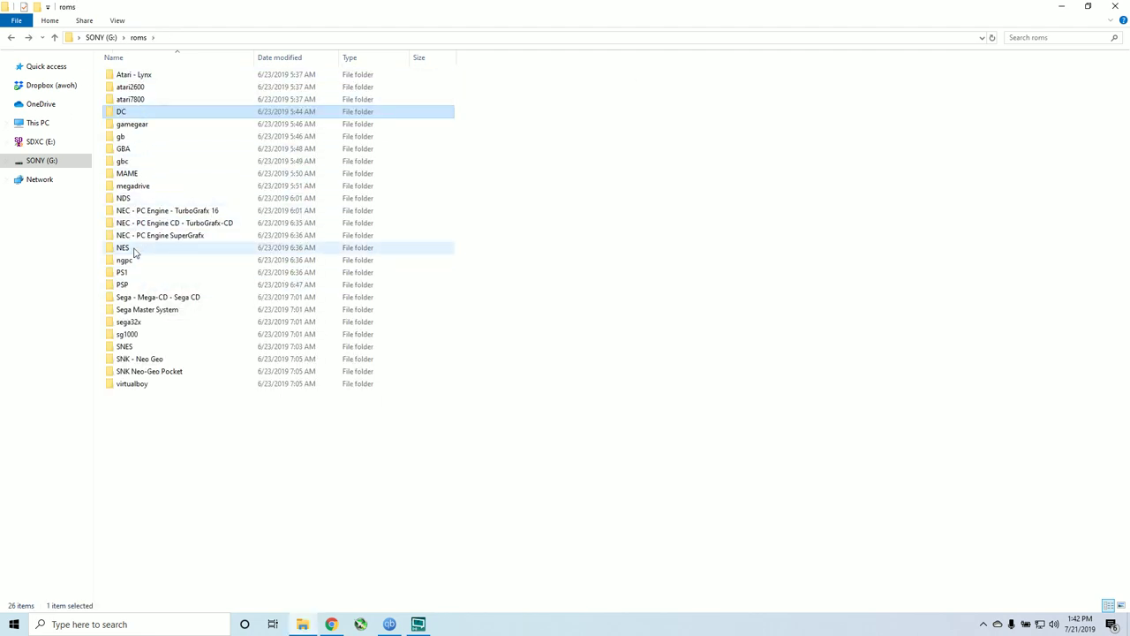
left_click(140, 201)
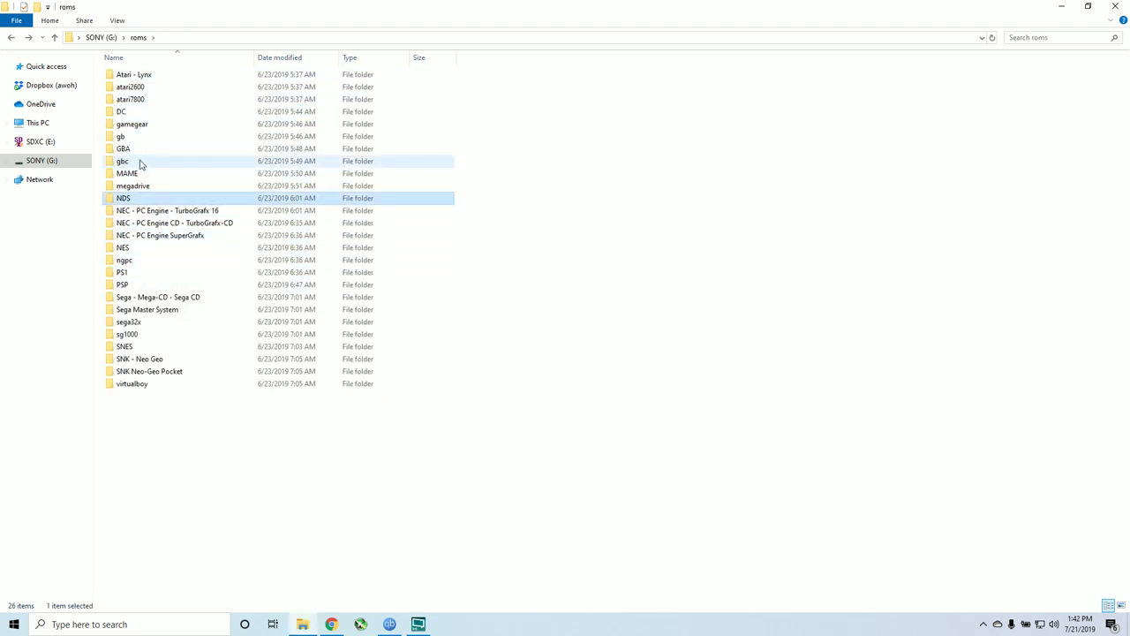
left_click(142, 161)
double_click(142, 160)
key("alt+Left")
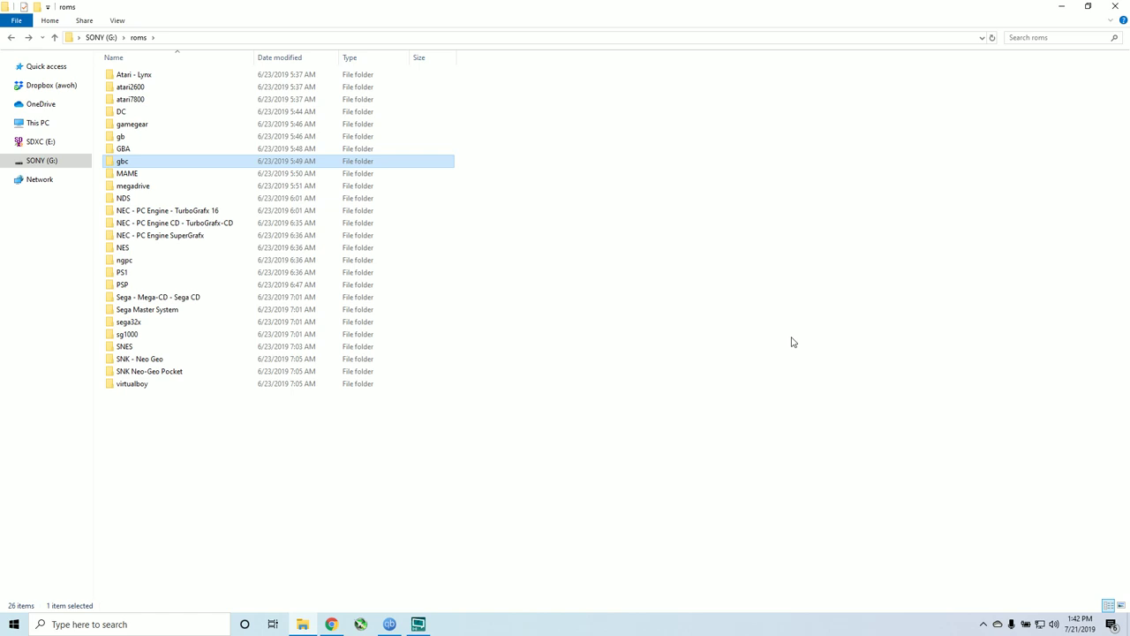
Examine the contents of the atari2600, atari7800 and Atari - Lynx folders under roms.
left_click(141, 76)
left_click(141, 88)
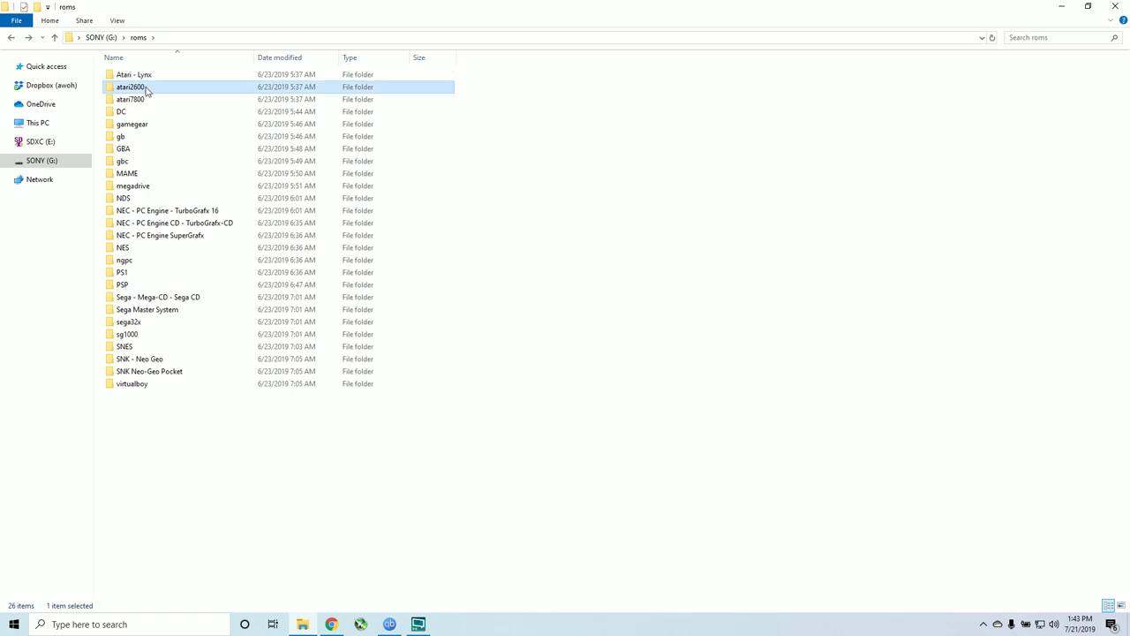
double_click(132, 88)
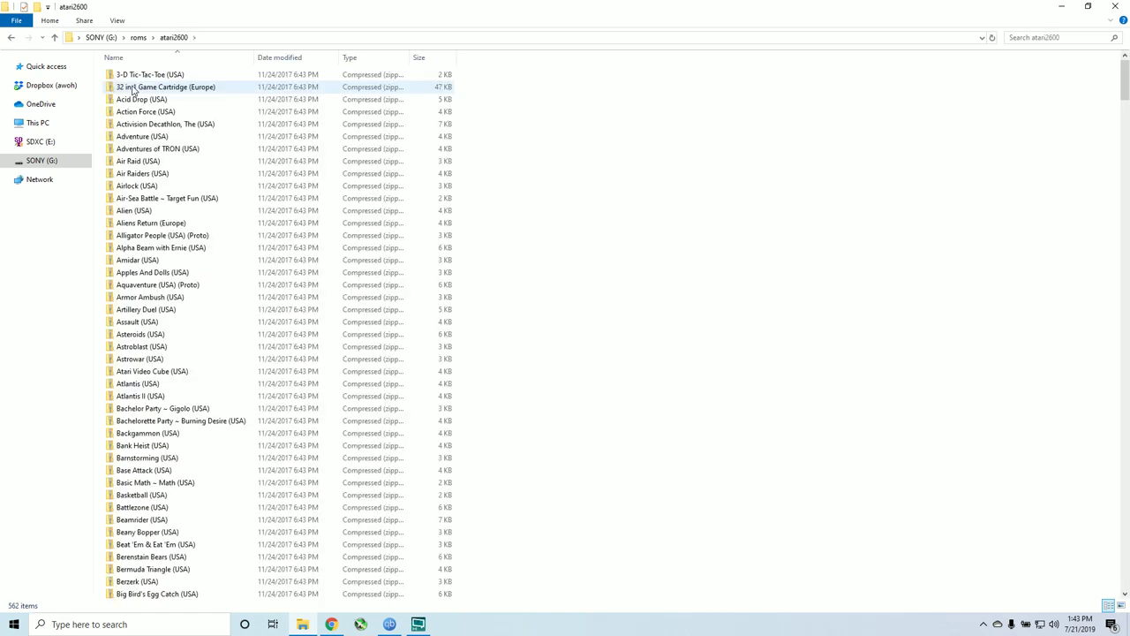
key("BackSpace")
double_click(182, 100)
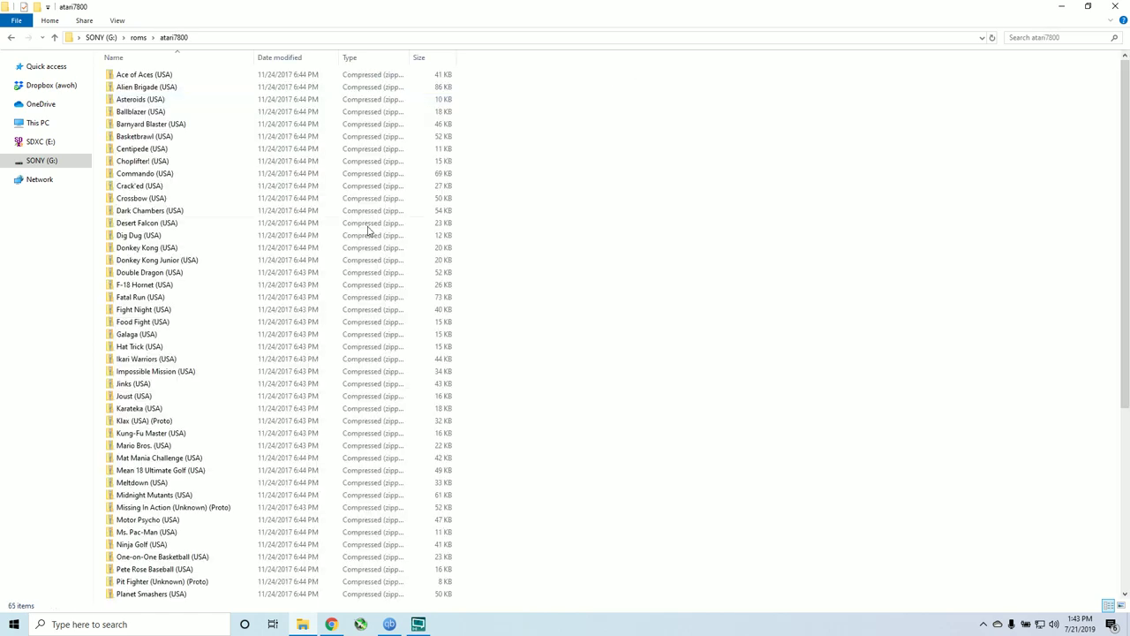
key("BackSpace")
double_click(169, 74)
key("BackSpace")
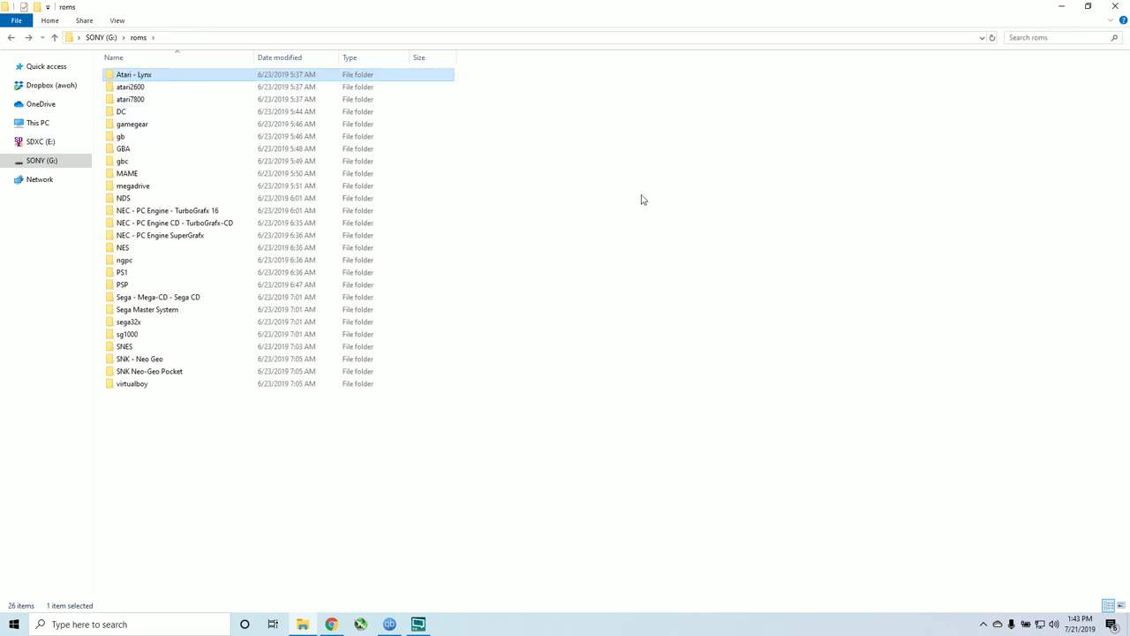
View the games in the Atari - Lynx, atari2600 and atari7800 folders once more, returning to roms each time.
left_click(538, 193)
double_click(162, 77)
key("BackSpace")
double_click(144, 88)
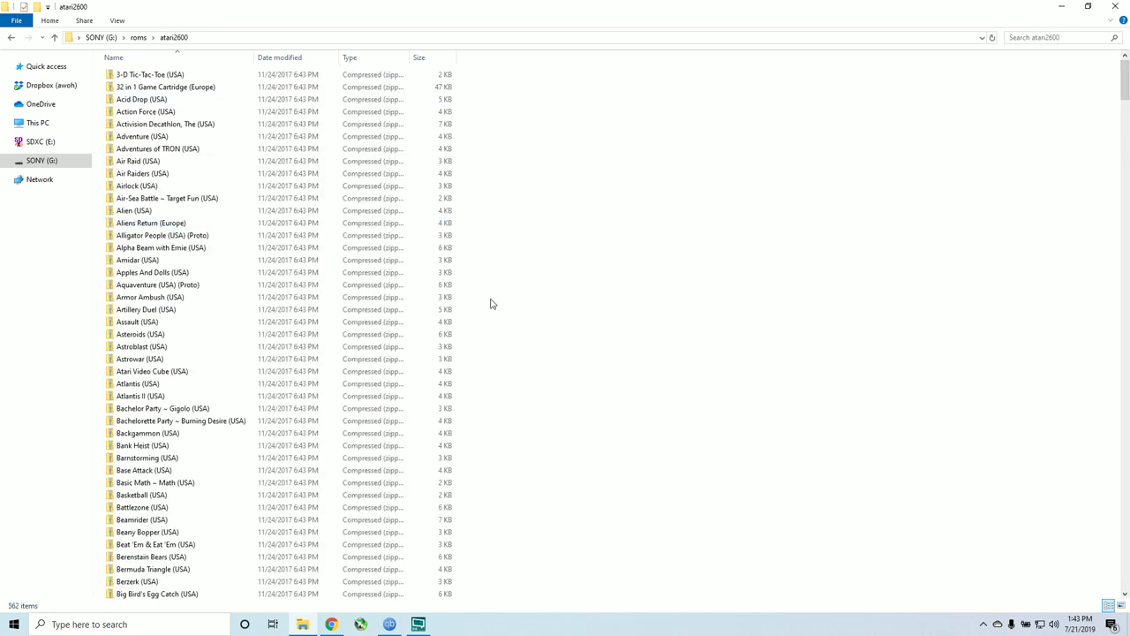
key("BackSpace")
double_click(162, 102)
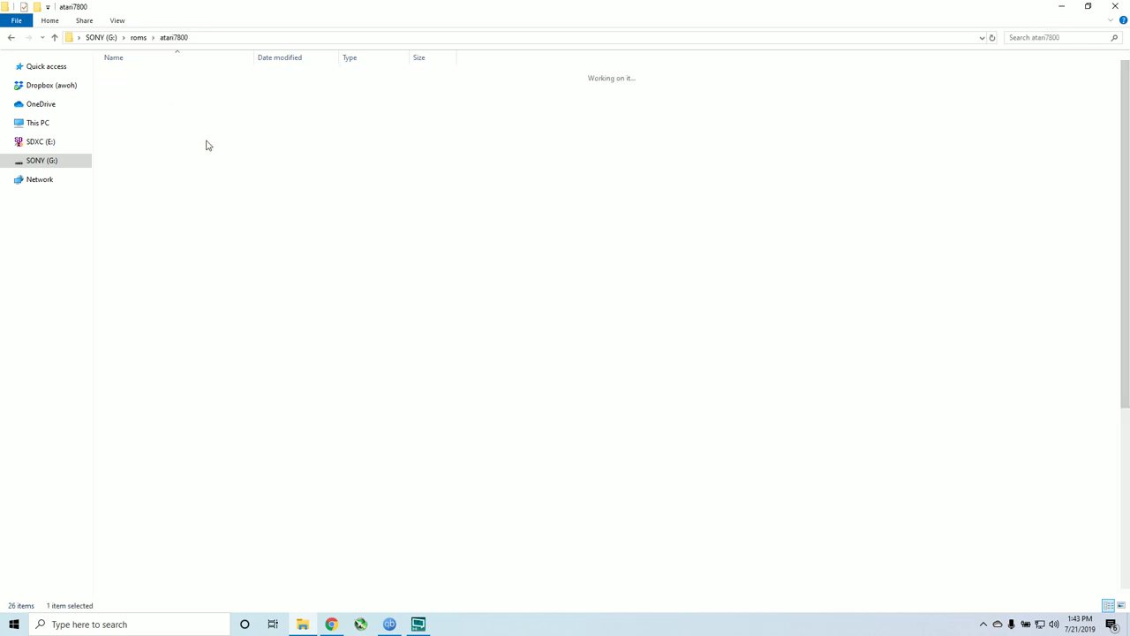
key("BackSpace")
Check the contents of the DC, gamegear, gb and GBA folders under roms, then return to roms.
double_click(171, 111)
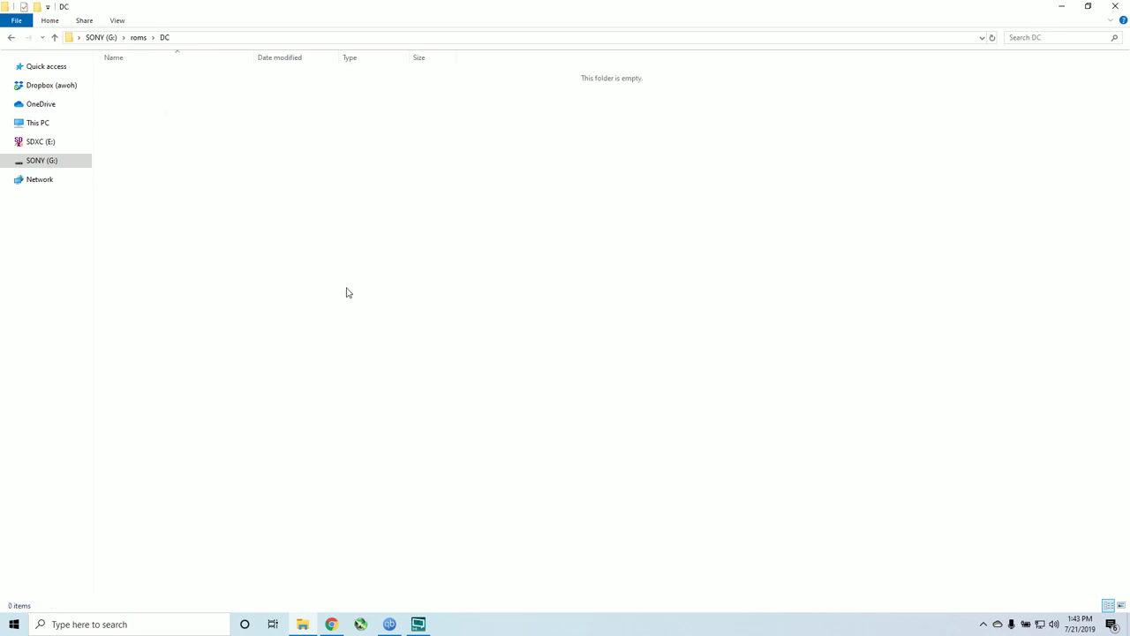
key("BackSpace")
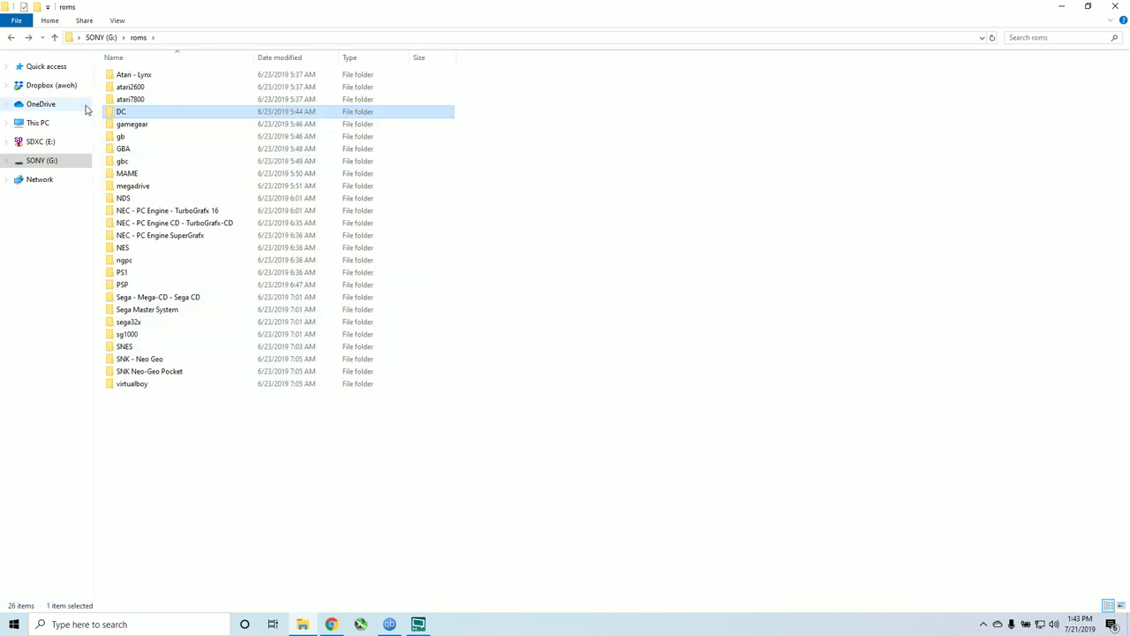
double_click(121, 129)
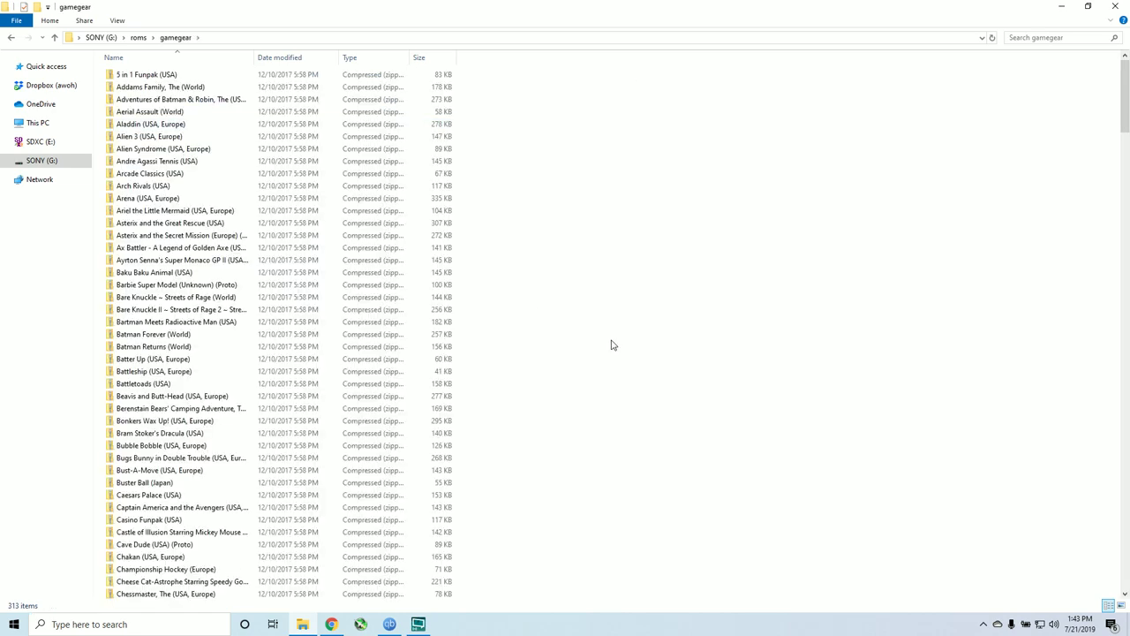
key("BackSpace")
double_click(173, 139)
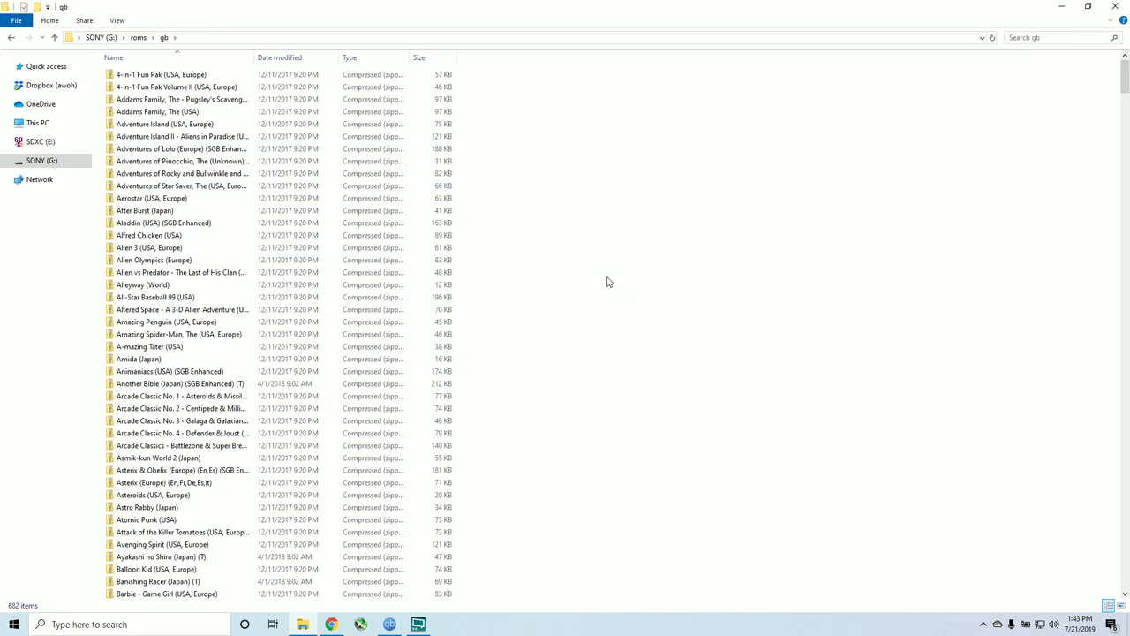
key("BackSpace")
double_click(196, 150)
key("BackSpace")
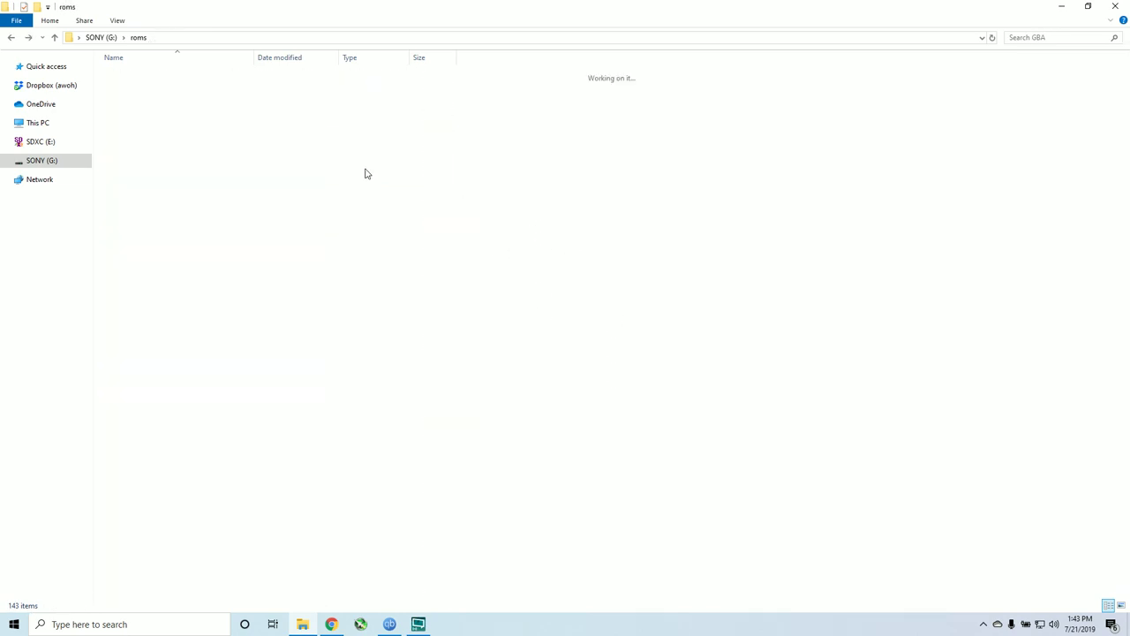
Look through the gbc, MAME and megadrive folders under roms and return to roms.
double_click(154, 160)
key("BackSpace")
key("Down")
key("Return")
key("BackSpace")
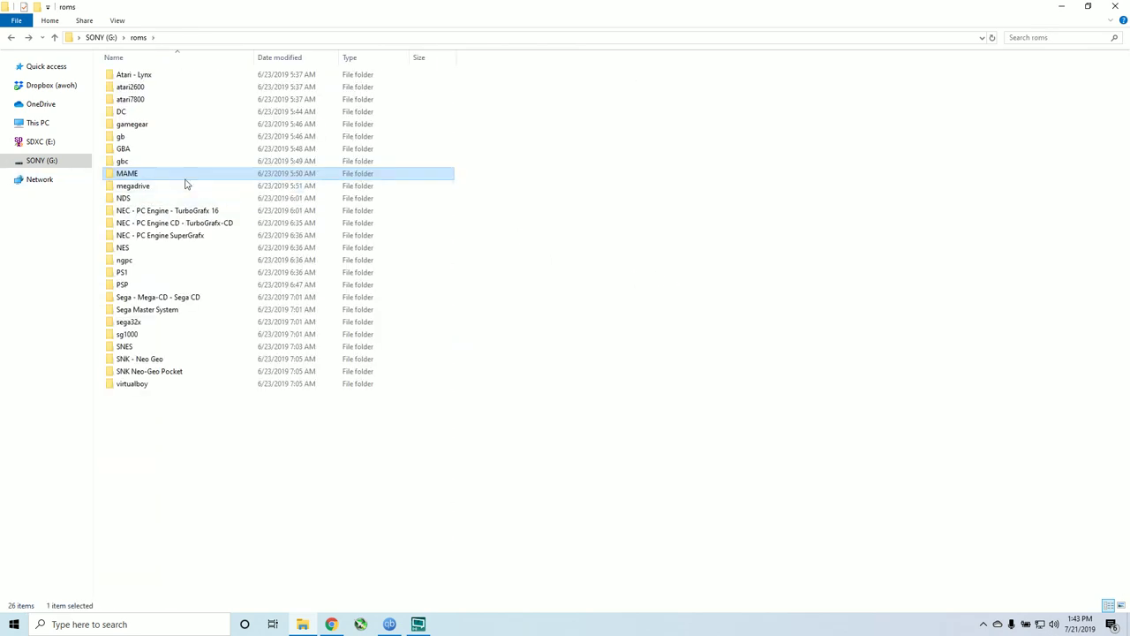
double_click(174, 187)
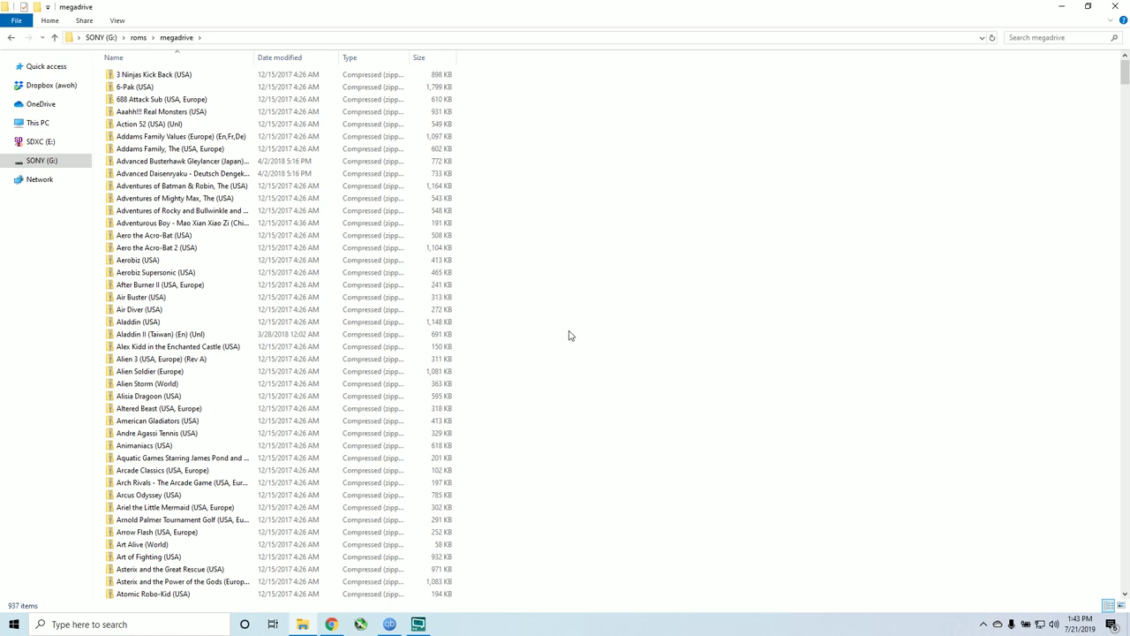
key("BackSpace")
Look through the NDS and NEC - PC Engine - TurboGrafx 16 folders under roms and return to roms.
double_click(135, 198)
key("BackSpace")
double_click(211, 200)
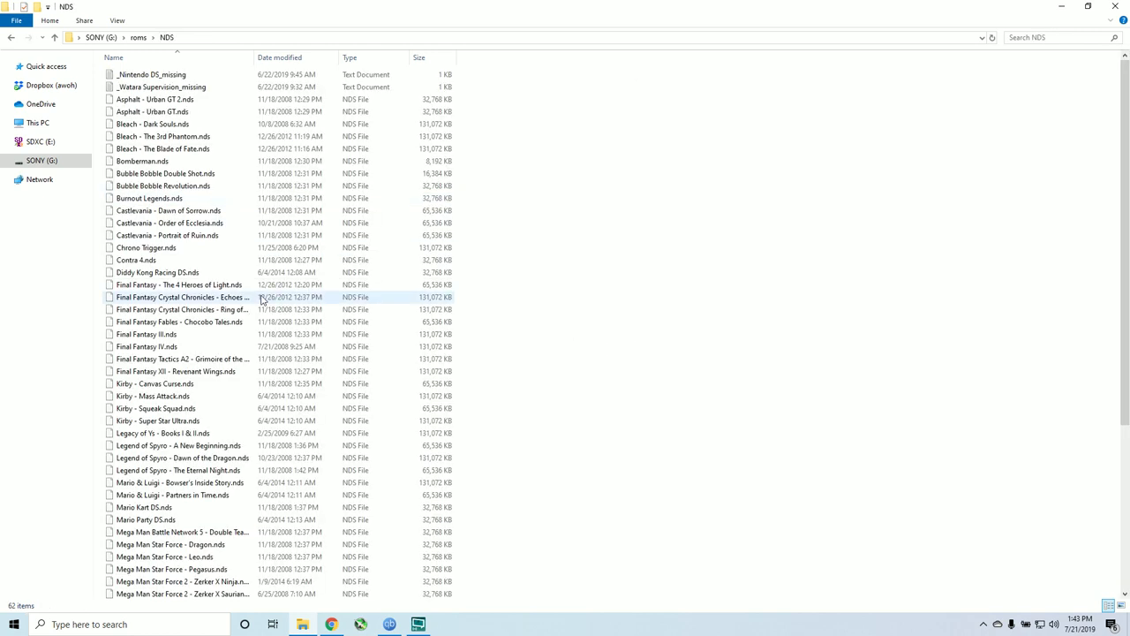
key("BackSpace")
double_click(122, 211)
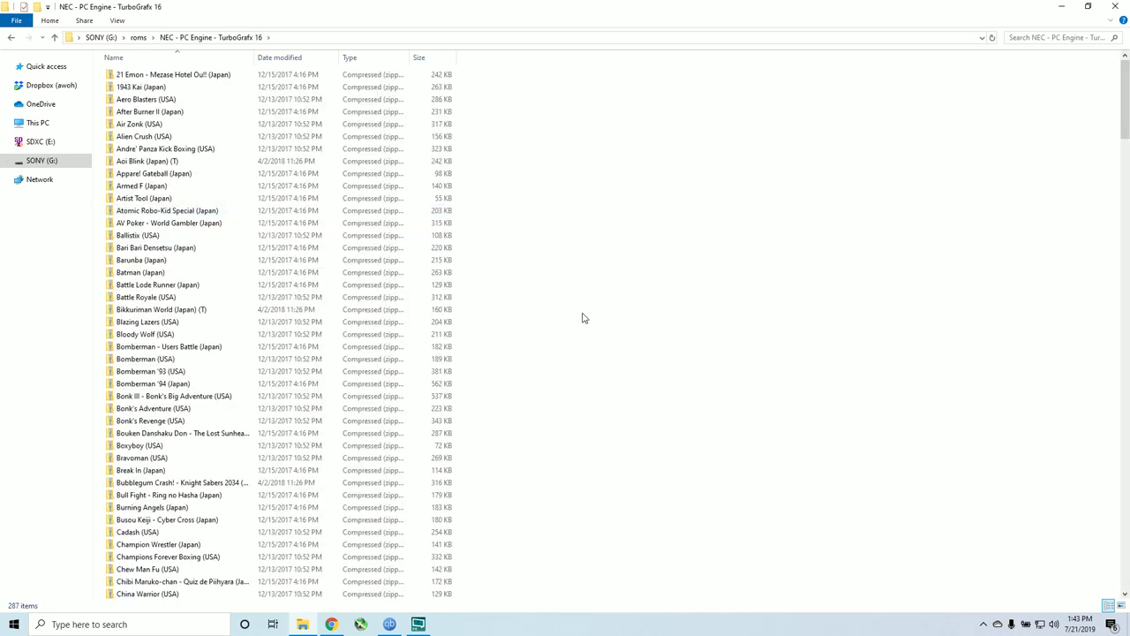
scroll(583, 318, "down", 12)
key("BackSpace")
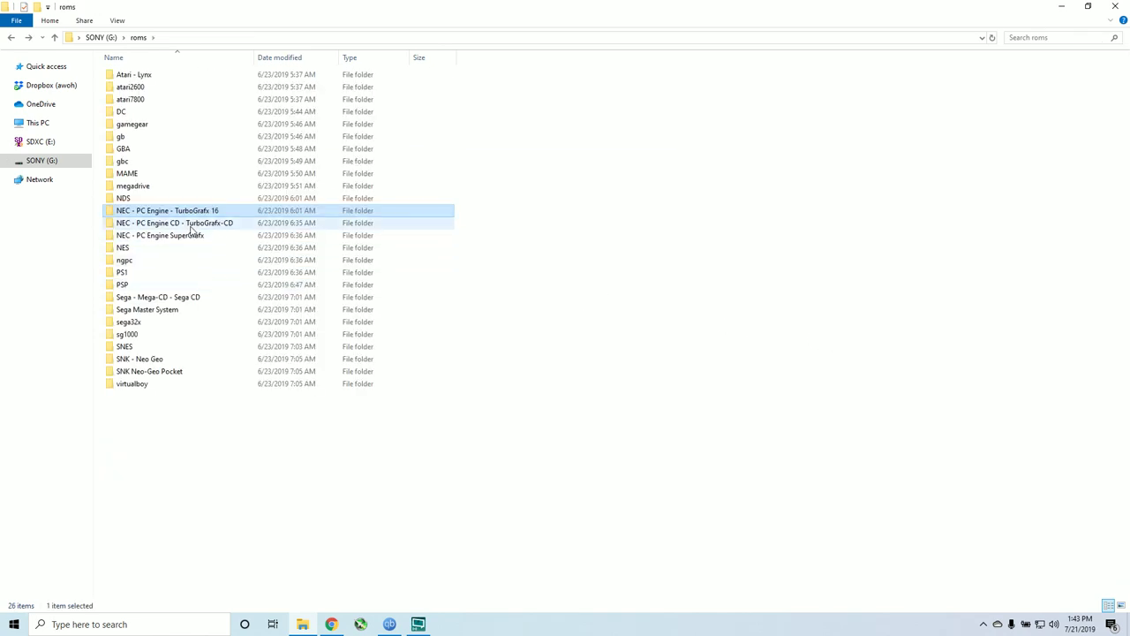
Examine the NEC - PC Engine CD - TurboGrafx-CD and NEC - PC Engine SuperGrafx folders and return to roms.
double_click(191, 224)
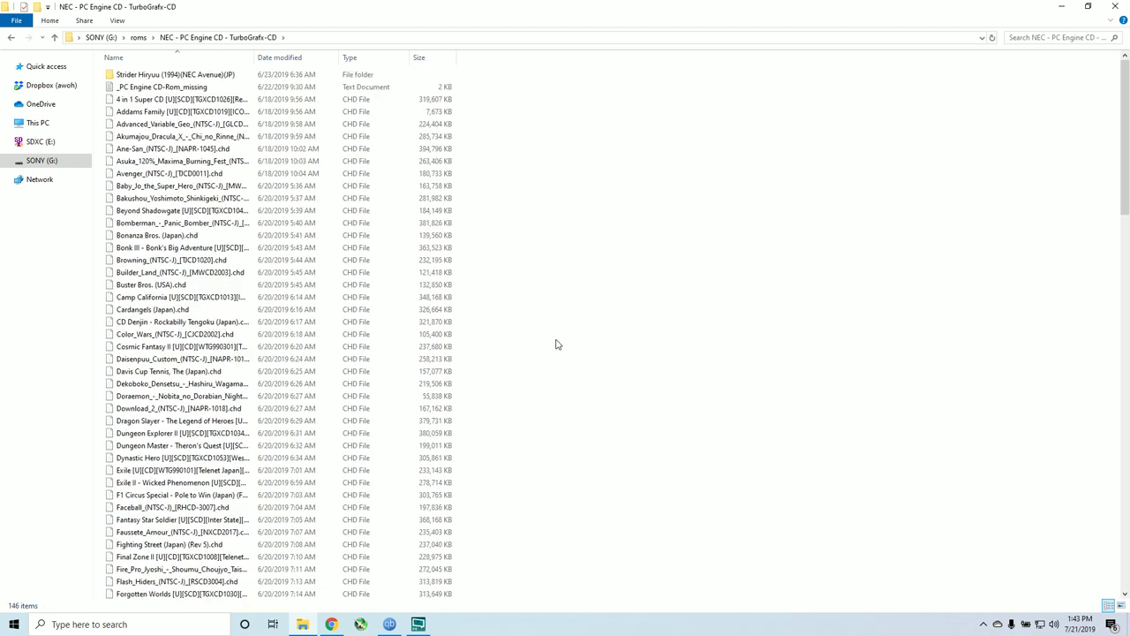
scroll(556, 343, "down", 20)
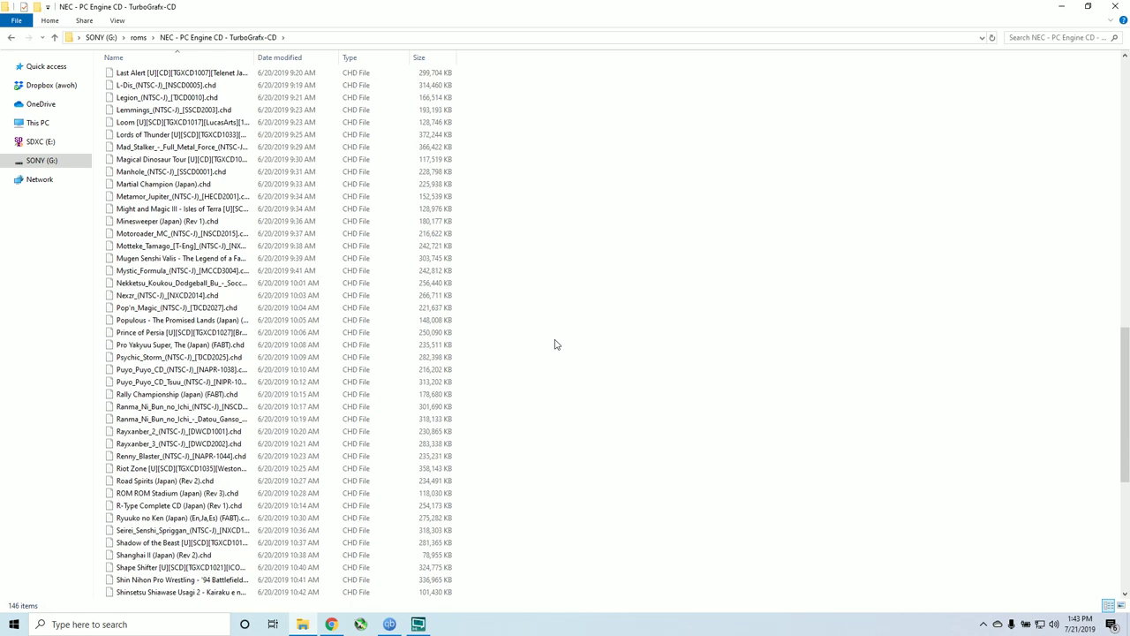
key("BackSpace")
double_click(133, 233)
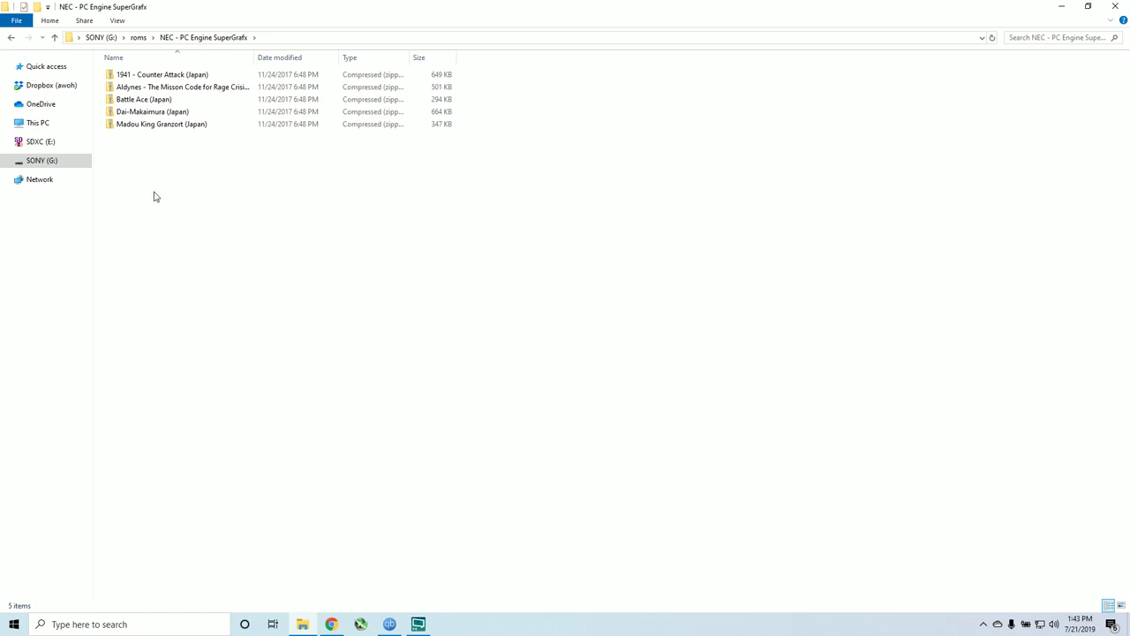
key("BackSpace")
Look through the games in the NES and ngpc folders and return to roms.
double_click(155, 245)
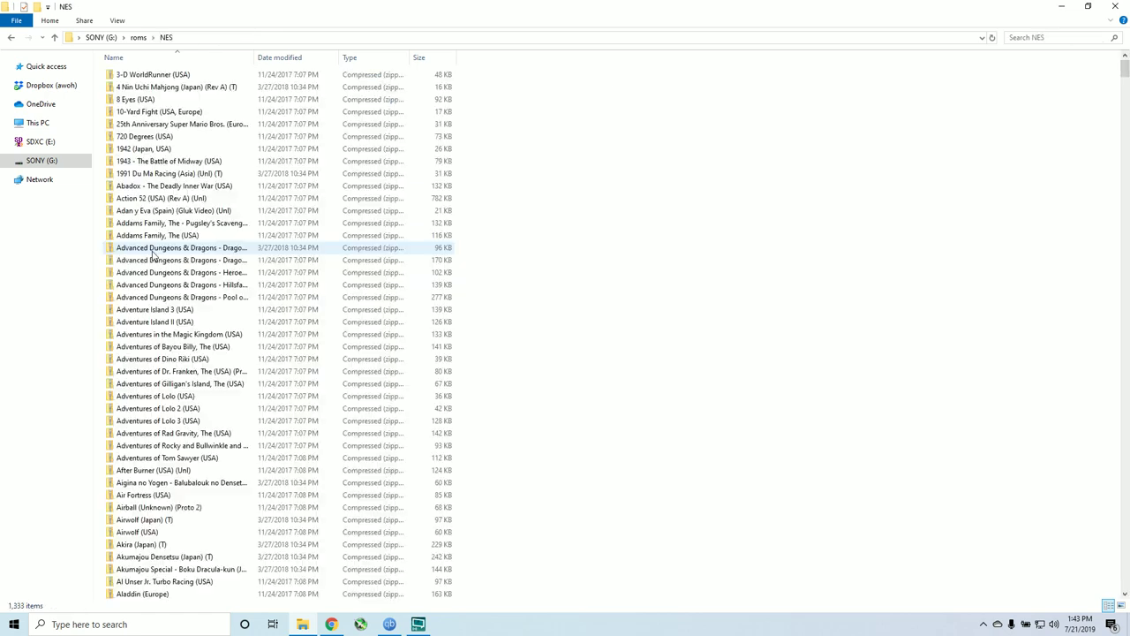
scroll(463, 309, "down", 9)
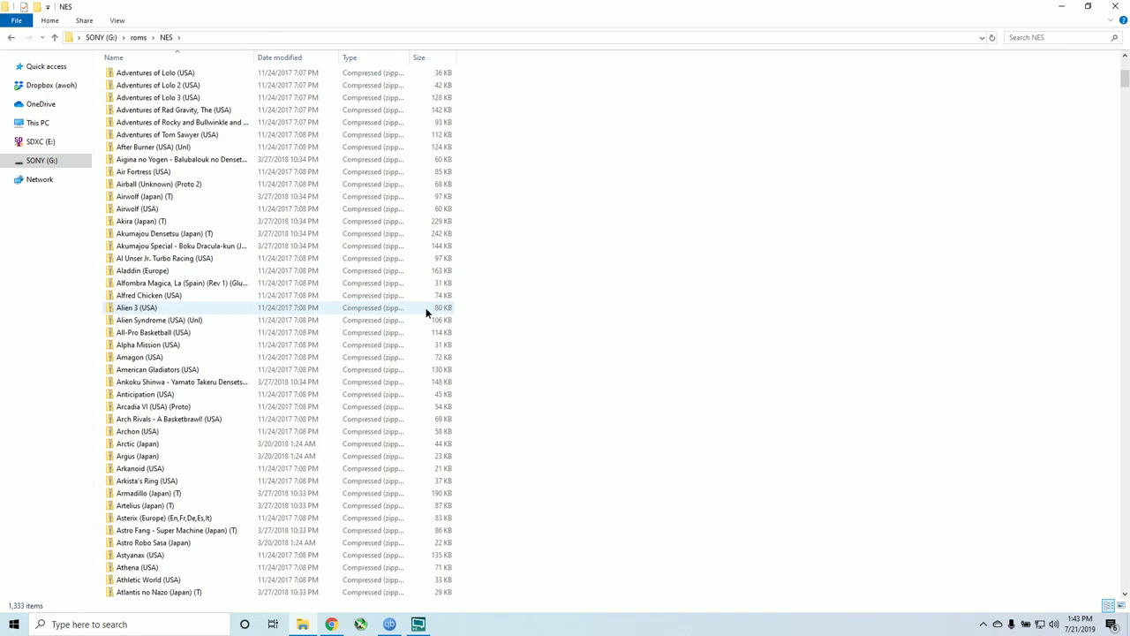
key("BackSpace")
left_click(183, 272)
double_click(180, 259)
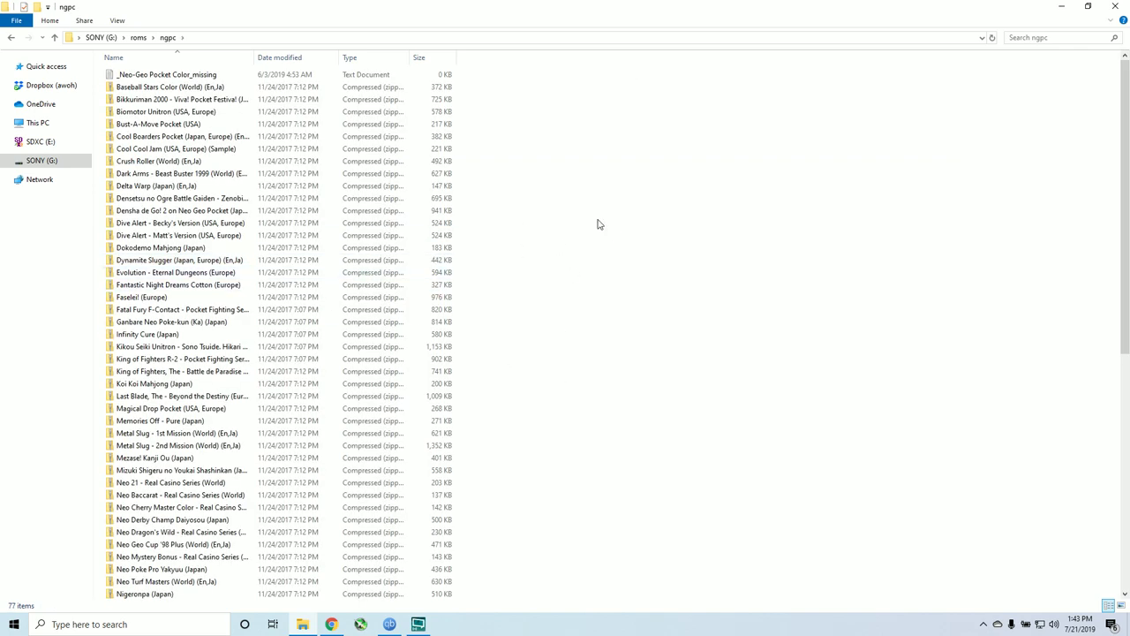
key("BackSpace")
View the PS1, PSP, Sega - Mega-CD - Sega CD and Sega Master System folders and return to roms.
double_click(145, 276)
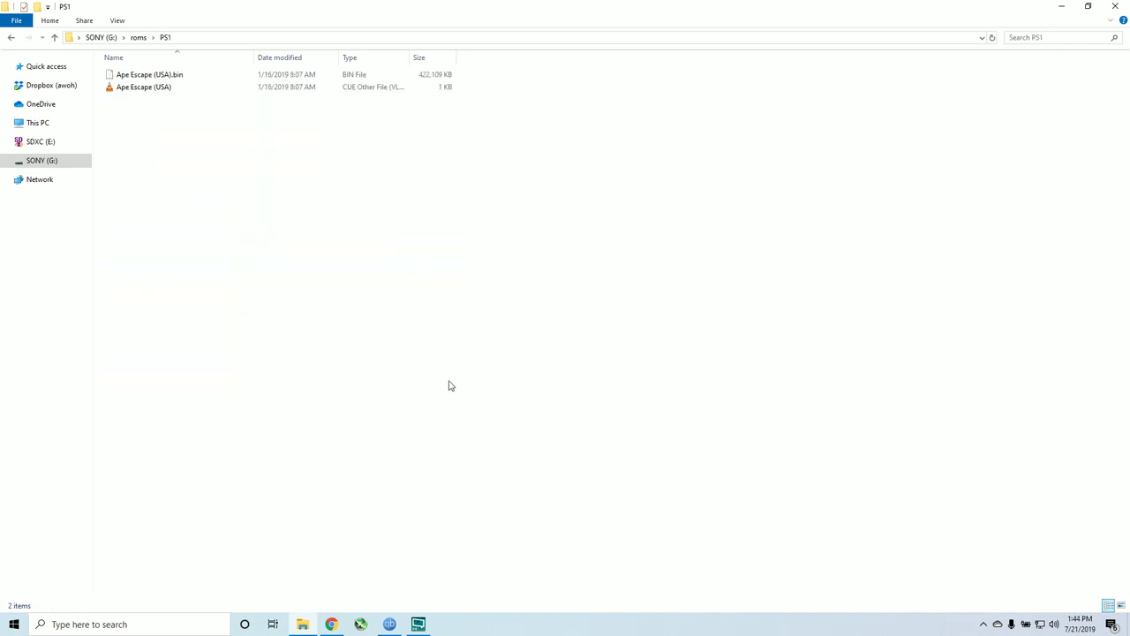
double_click(141, 286)
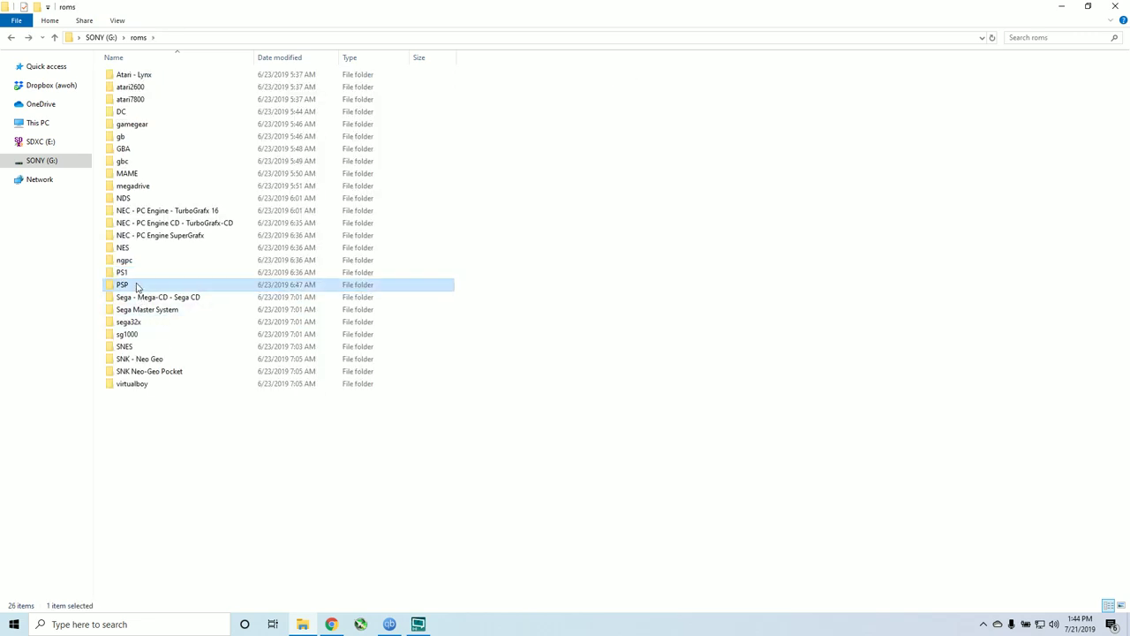
key("BackSpace")
double_click(151, 301)
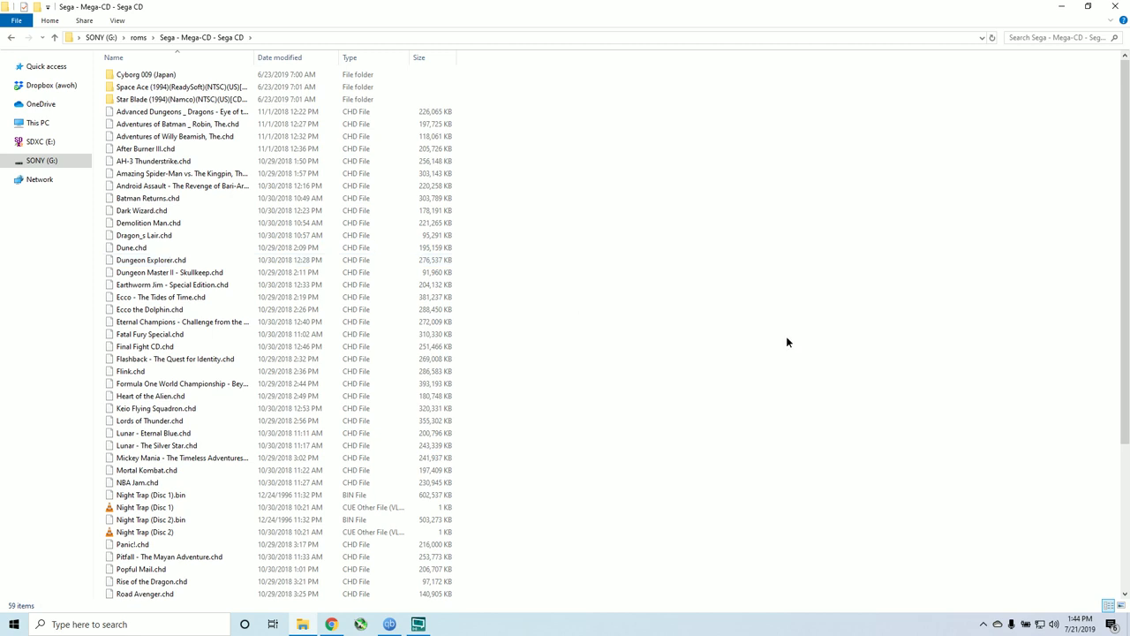
key("BackSpace")
double_click(148, 311)
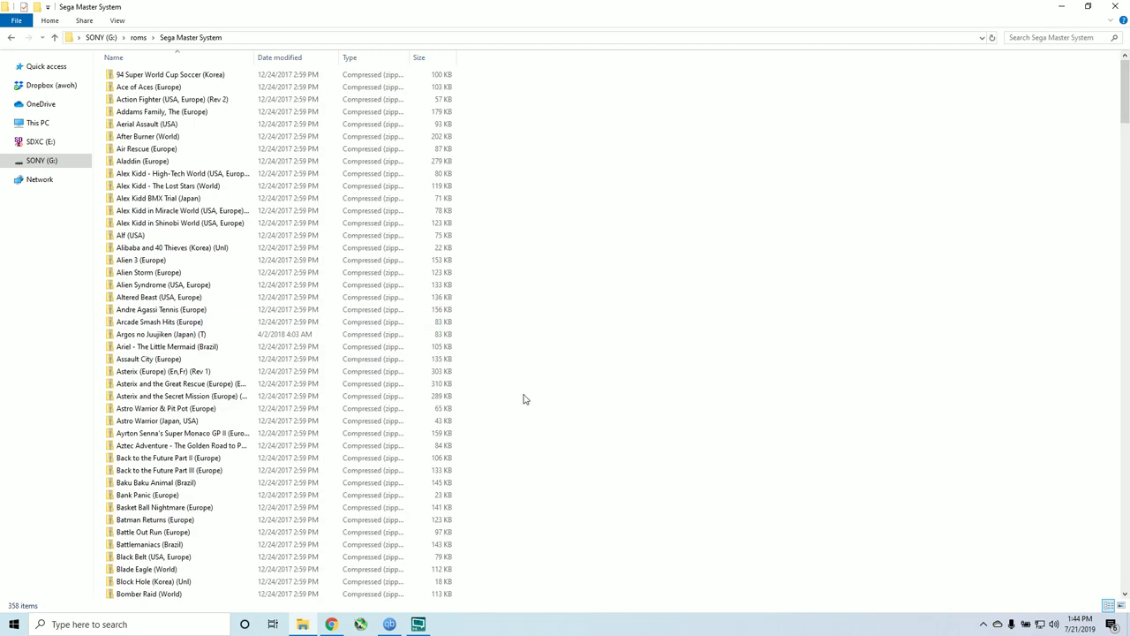
key("BackSpace")
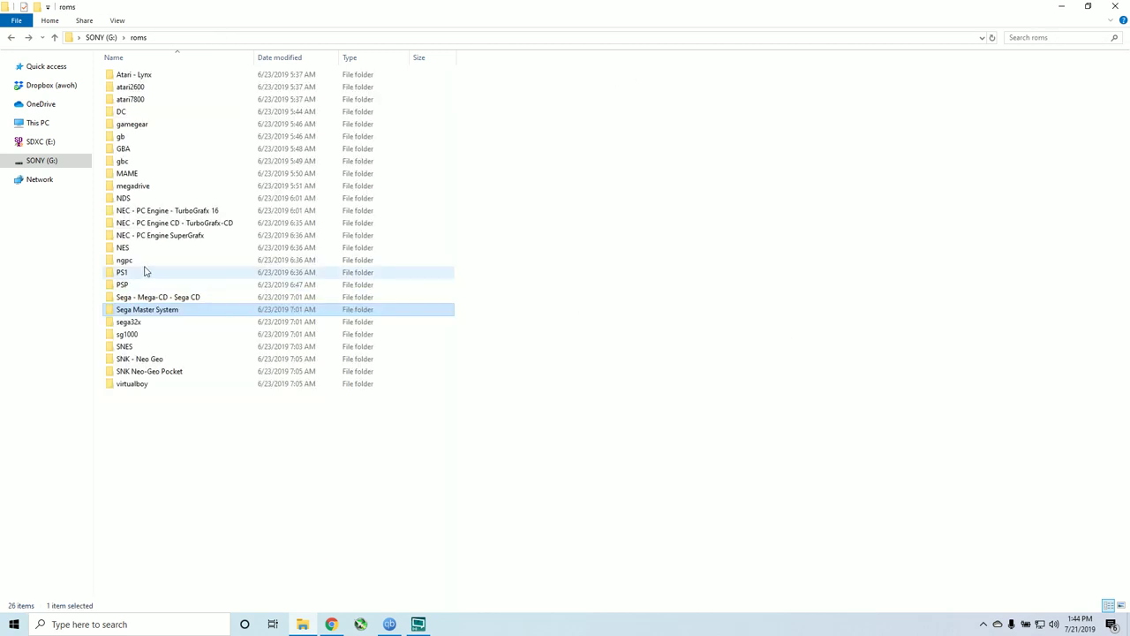
Check the sega32x, sg1000 and SNES folders under roms and return to roms.
double_click(147, 322)
key("BackSpace")
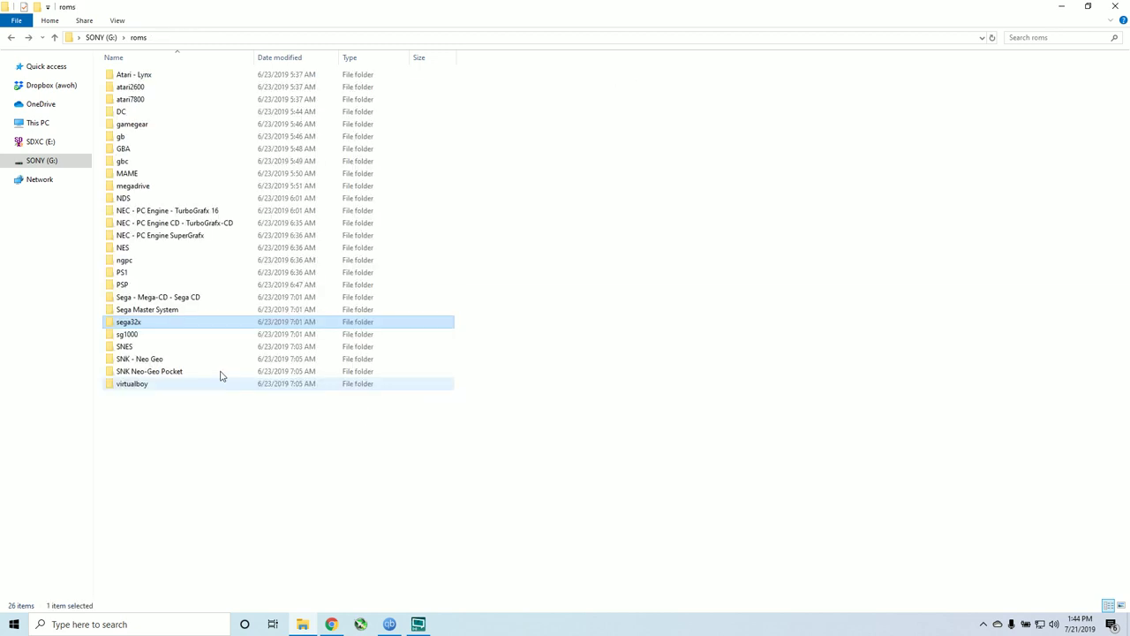
double_click(156, 336)
double_click(141, 347)
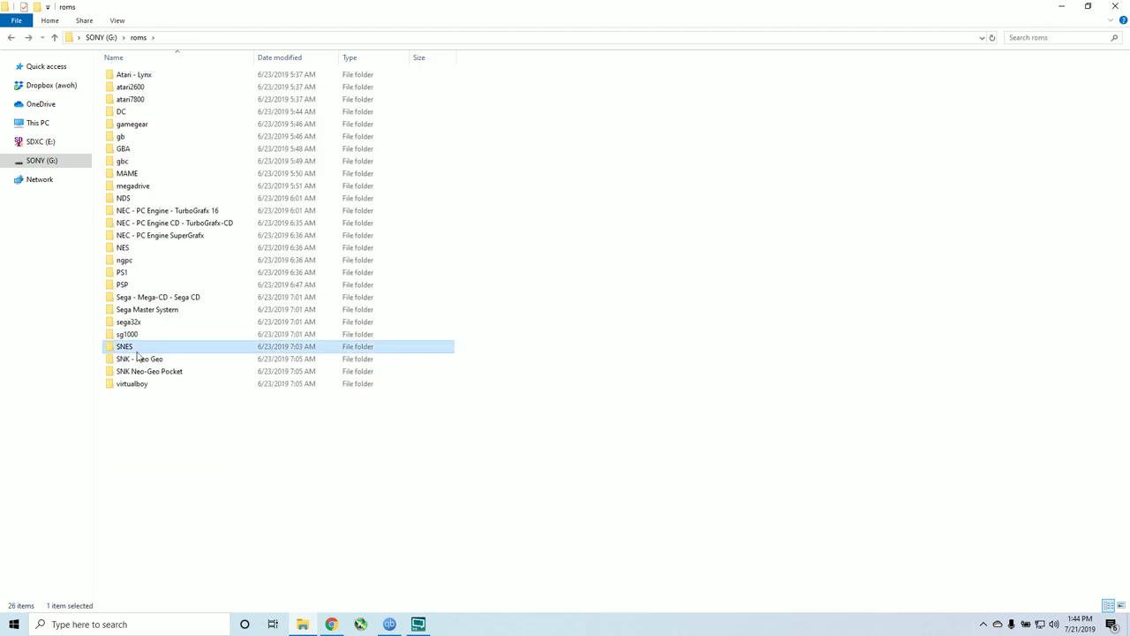
key("alt+Left")
Examine the SNK - Neo Geo, SNK Neo-Geo Pocket and virtualboy folders and return to roms.
double_click(154, 360)
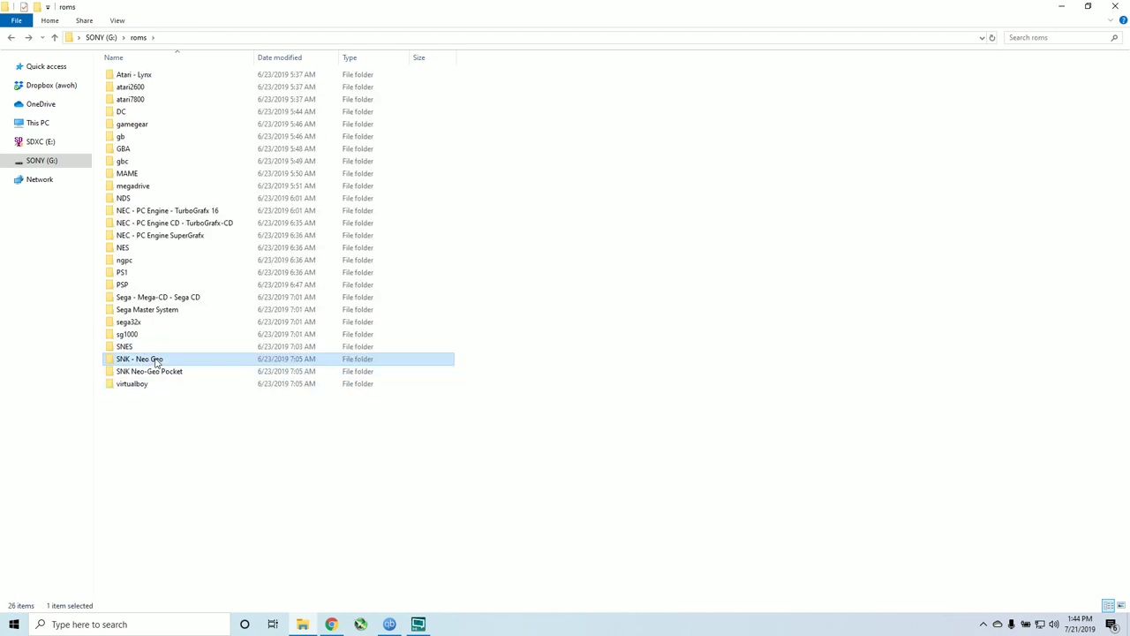
key("alt+Left")
double_click(162, 372)
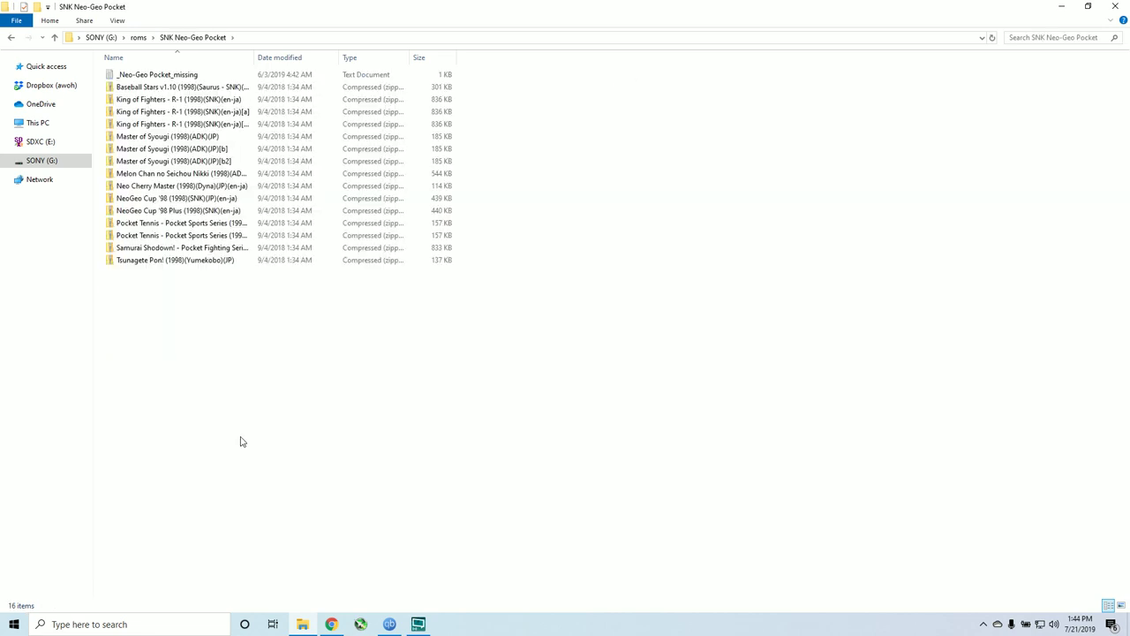
key("alt+Left")
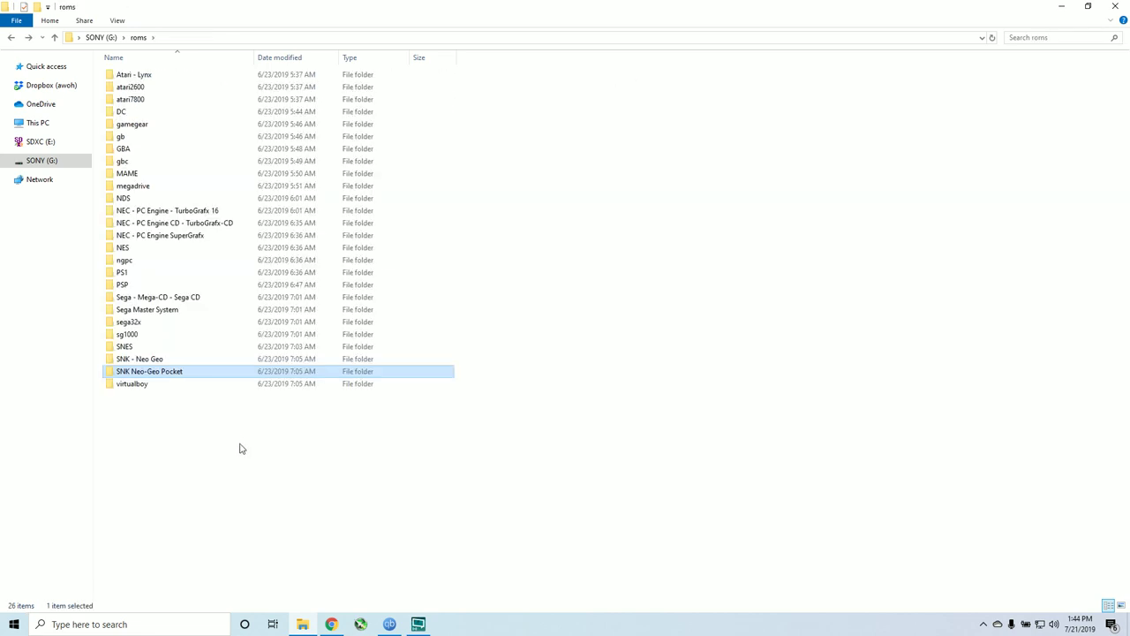
key("Return")
key("alt+Left")
double_click(134, 383)
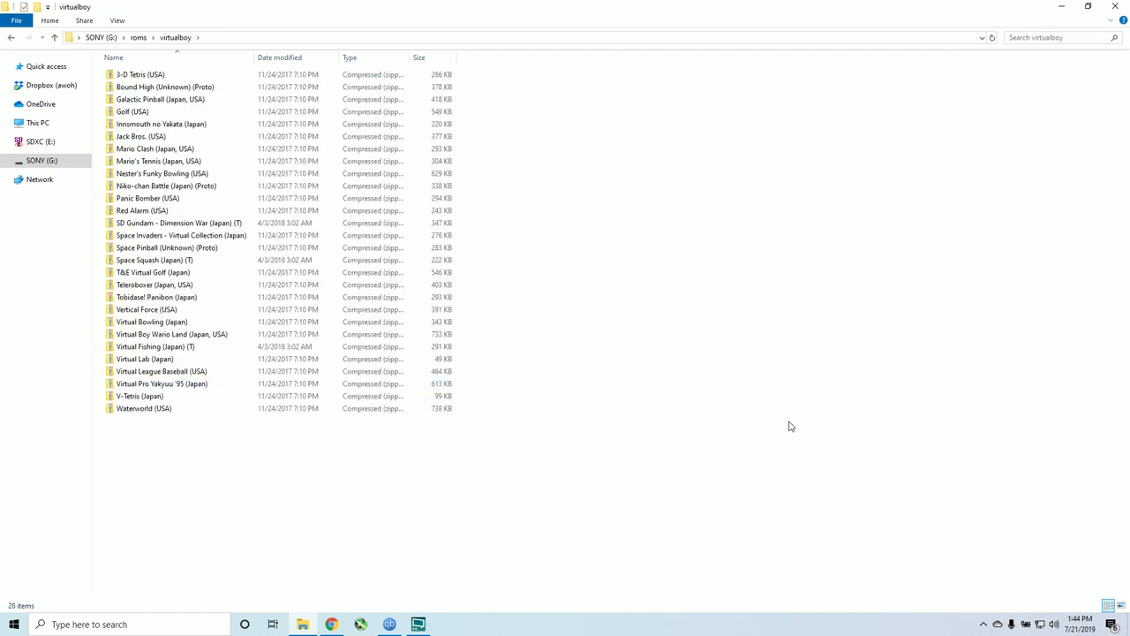
key("alt+Left")
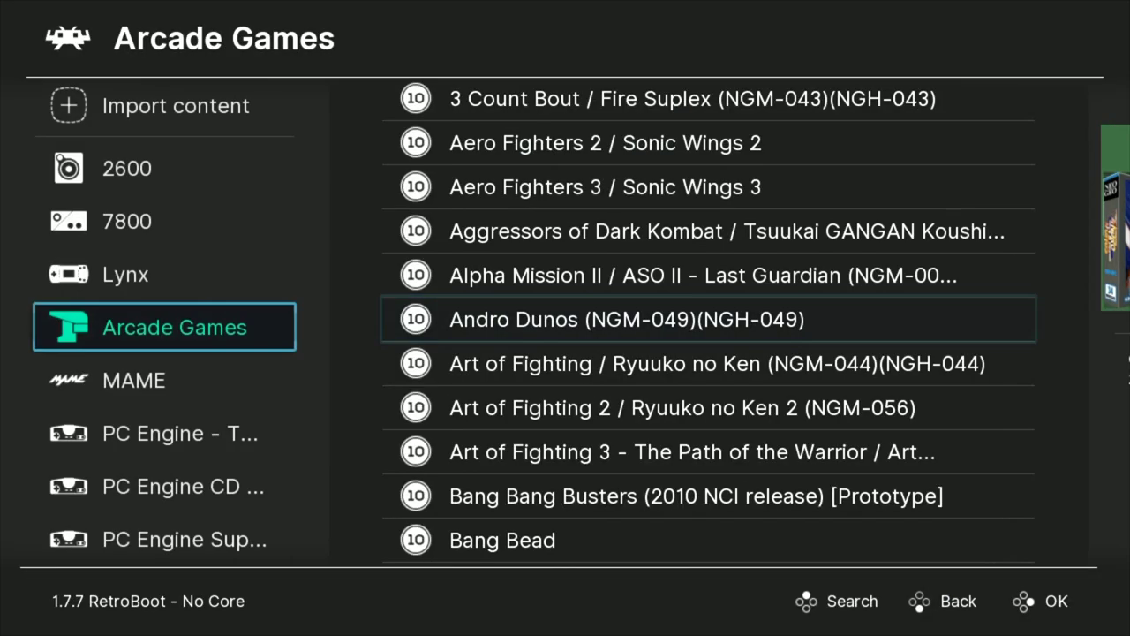
In RetroArch, go from the Arcade Games playlist up to Main Menu and look through its entries to Quit RetroArch.
key("Up")
key("Up")
key("Up")
key("Up")
key("Up")
key("Up")
key("Up")
key("Up")
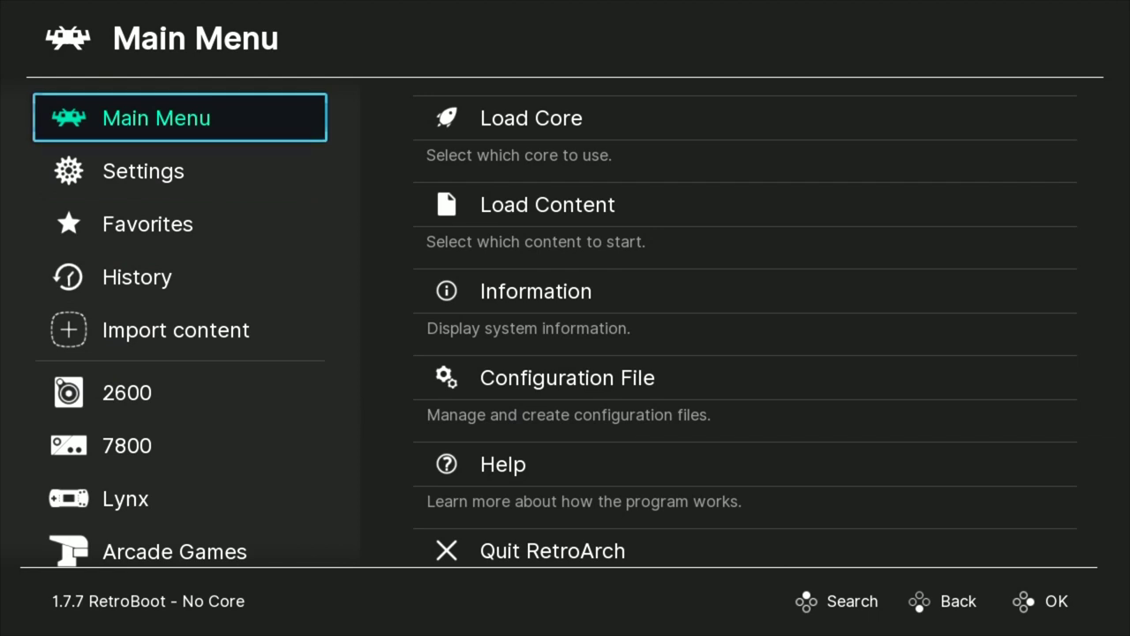
key("Right")
key("Down")
key("Down")
key("Down")
key("Down")
key("Down")
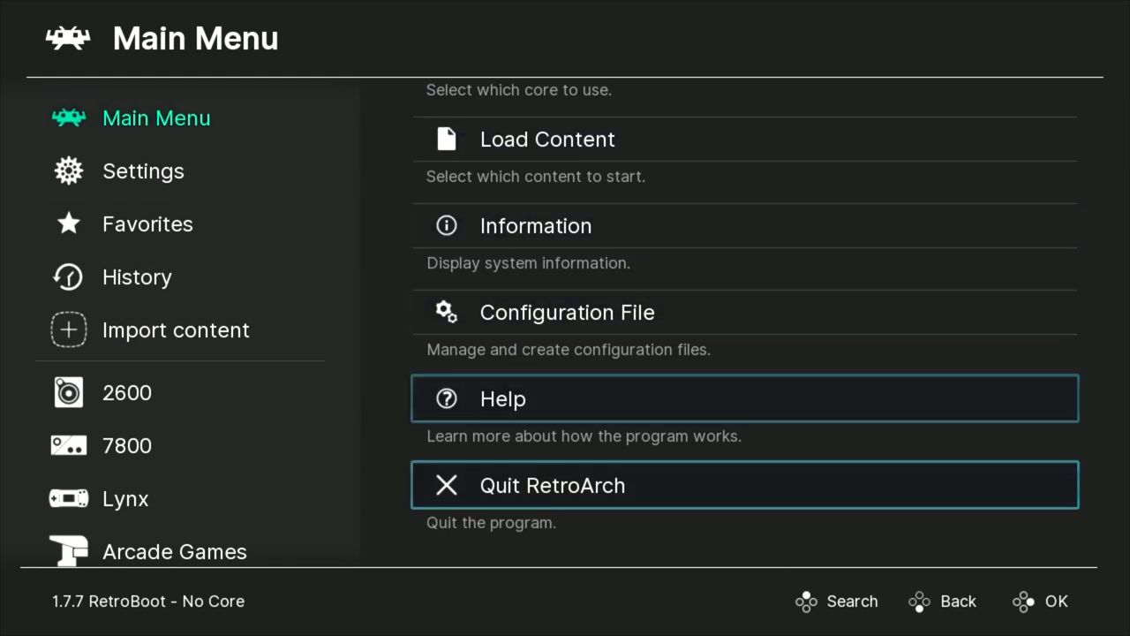
Look through the Settings categories in RetroArch down to Directory and go back to the Settings entry.
key("Left")
key("Down")
key("Right")
key("Down")
key("Down")
key("Down")
key("Down")
key("Down")
key("Down")
key("Down")
key("Down")
key("Down")
key("Down")
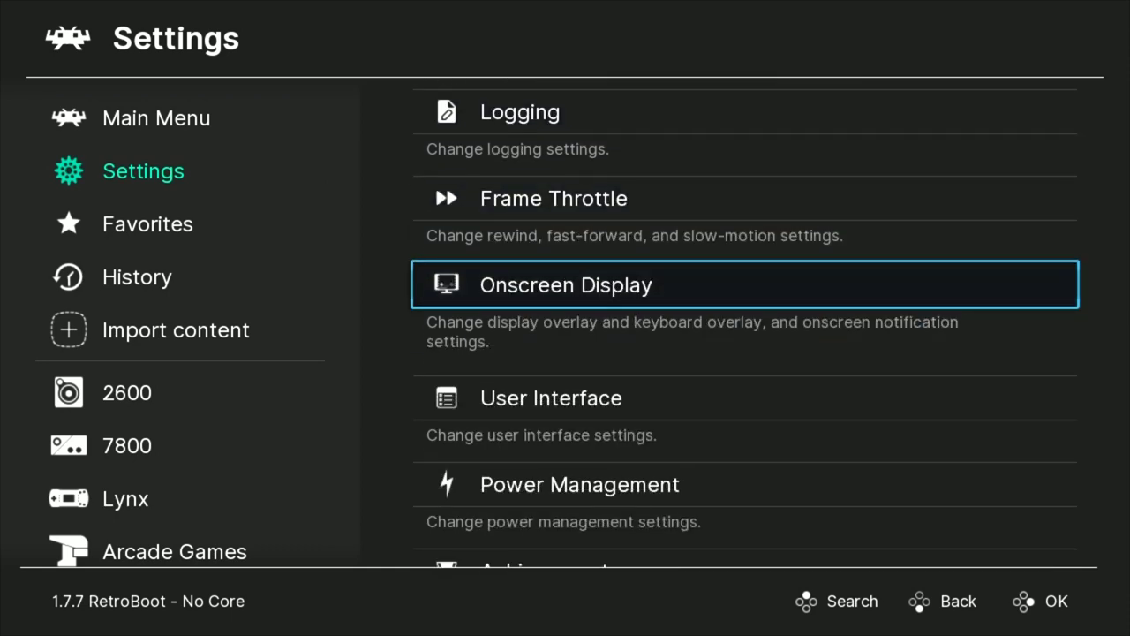
key("Down")
key("Down")
key("Down")
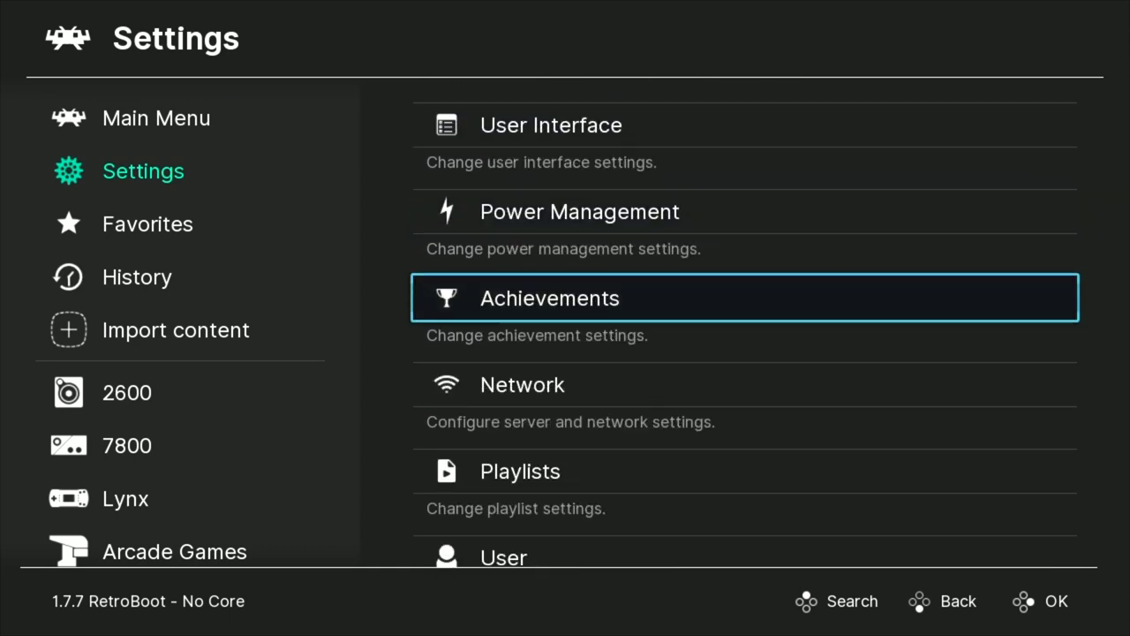
key("Down")
key("Down")
key("Down")
key("Down")
key("Left")
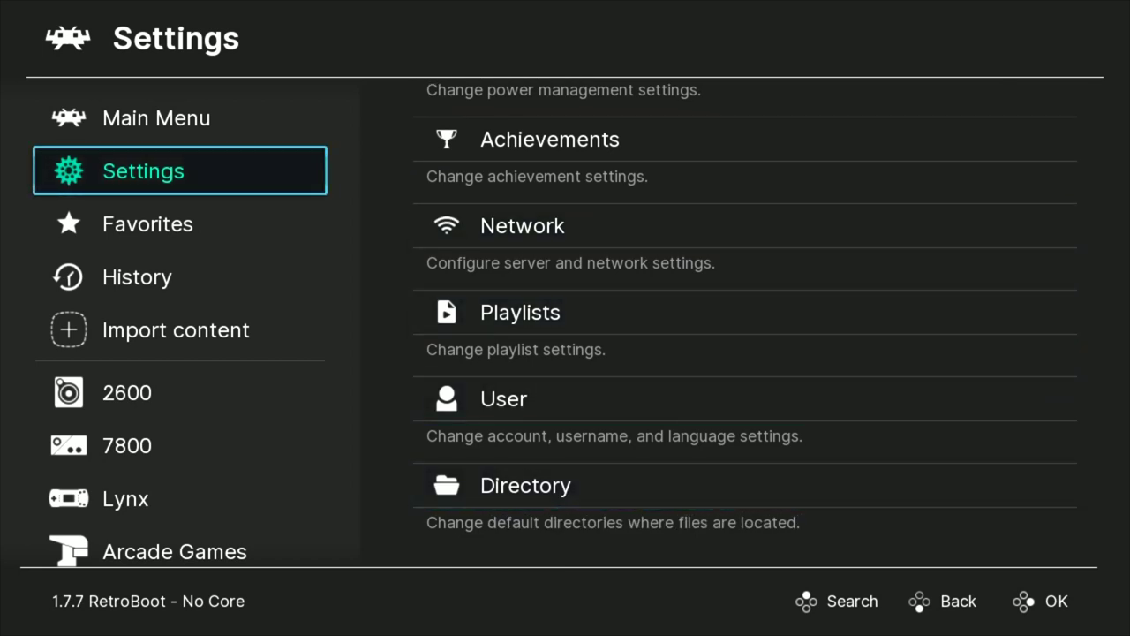
Go from Settings past the 2600 and 7800 playlists to the Lynx playlist.
key("Down")
key("Down")
key("Down")
key("Down")
key("Down")
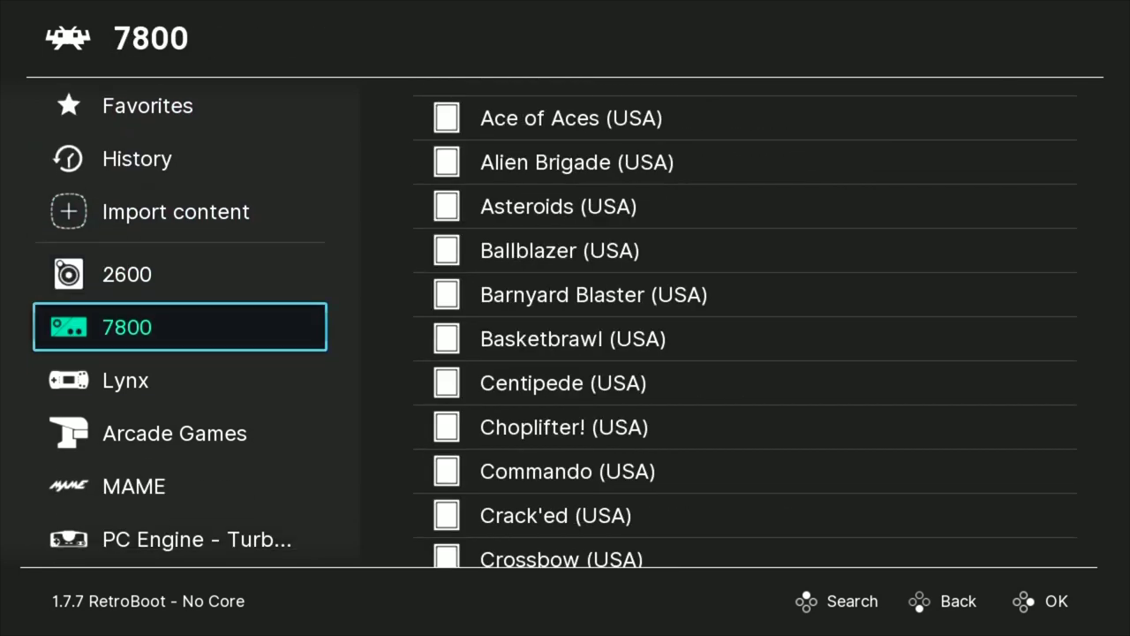
key("Down")
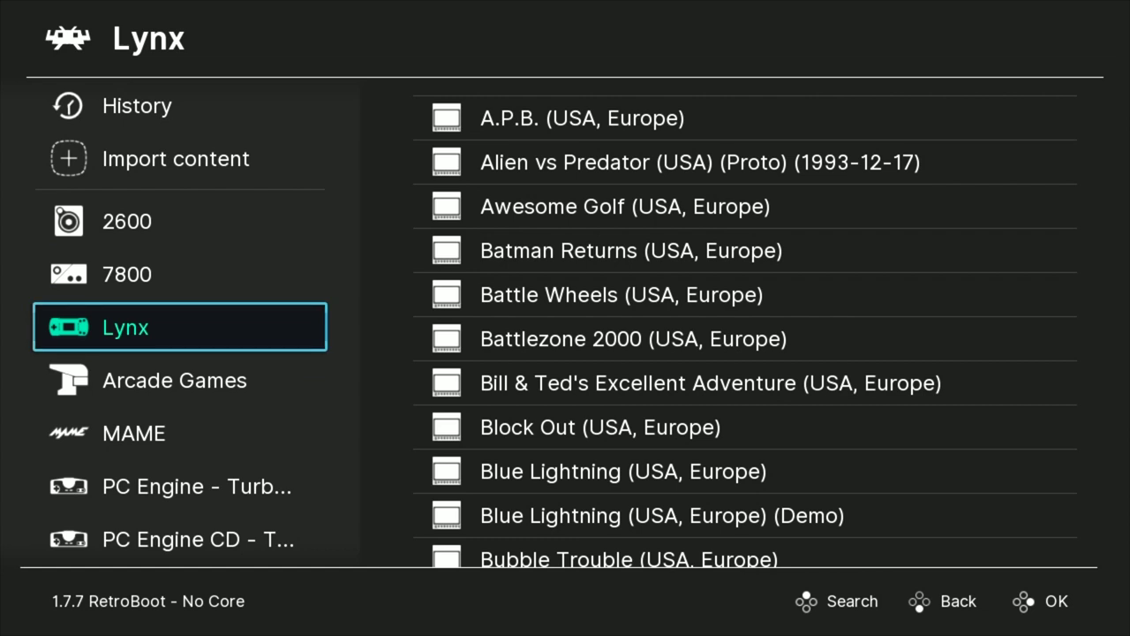
key("slash")
key("Left")
key("Left")
key("Left")
key("Left")
key("Right")
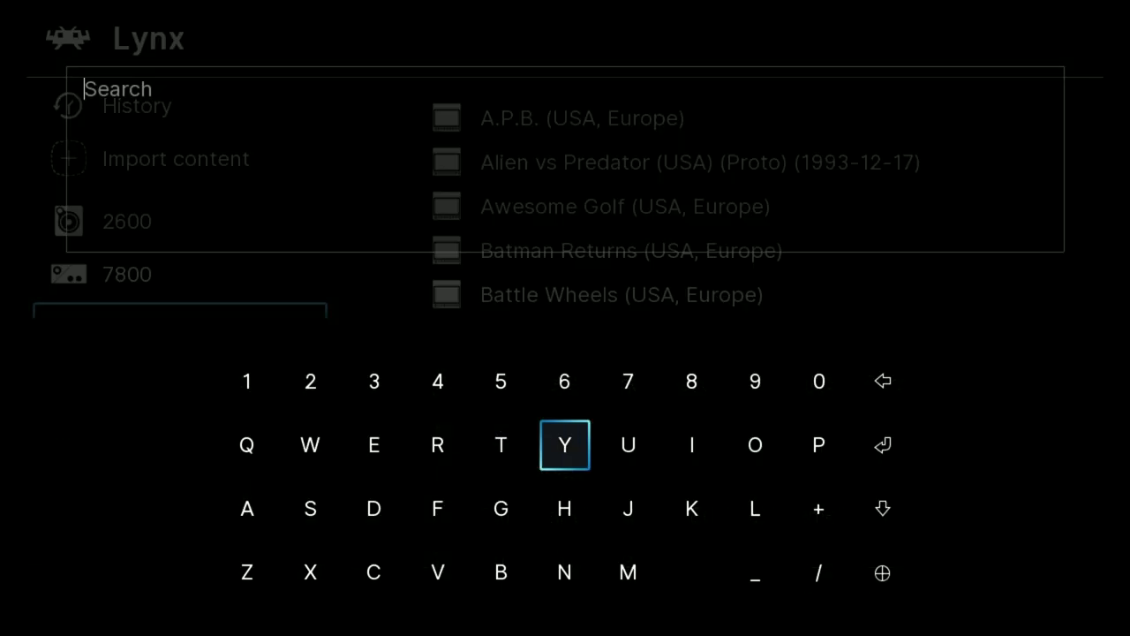
key("Right")
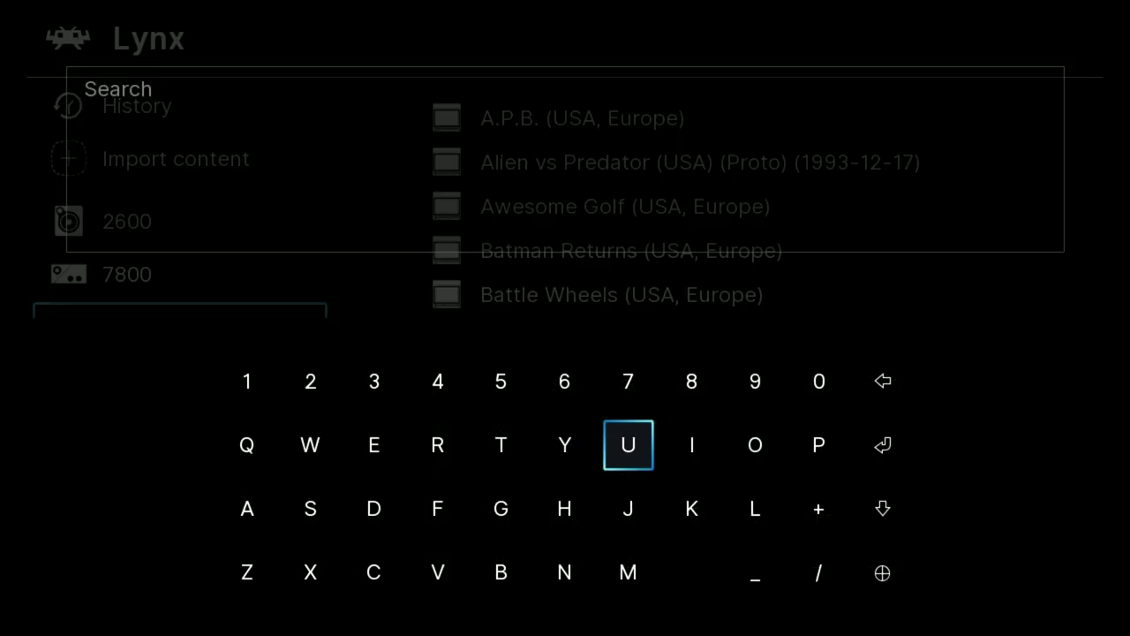
key("BackSpace")
Look through the playlists around Arcade Games and MAME, ending on PC Engine CD - TurboGrafx-CD.
key("Down")
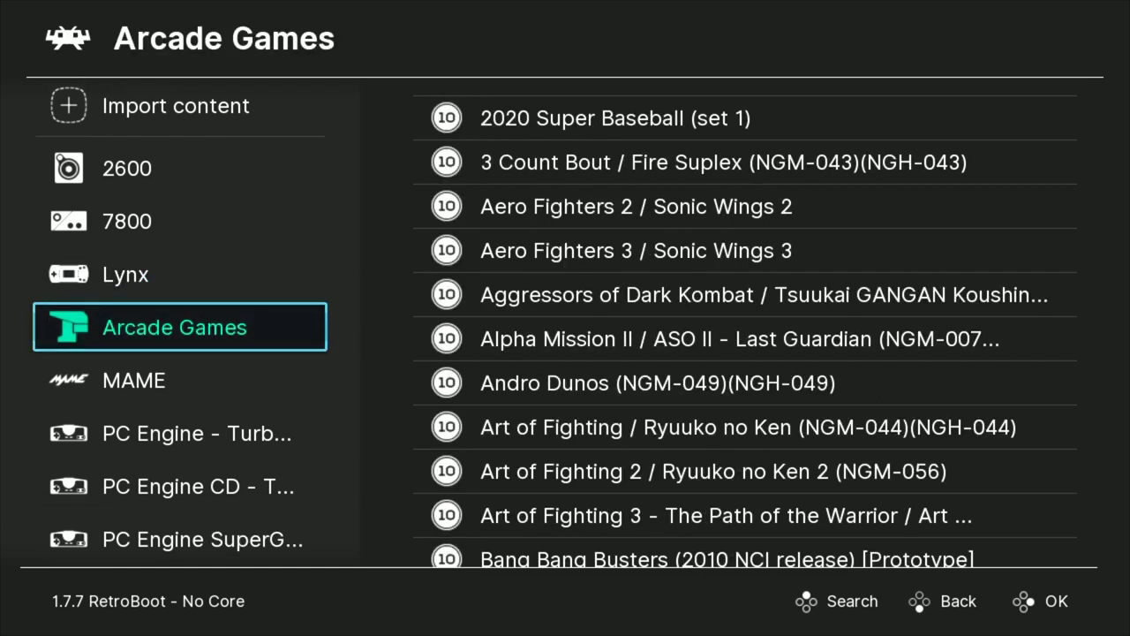
key("Up")
key("Up")
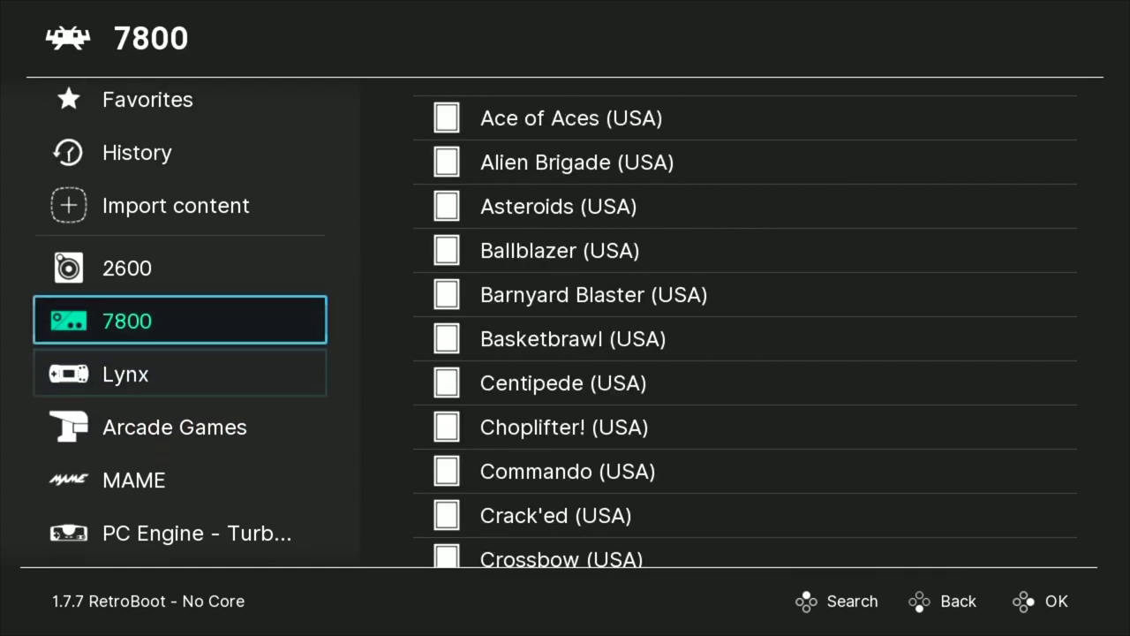
key("Down")
key("Down")
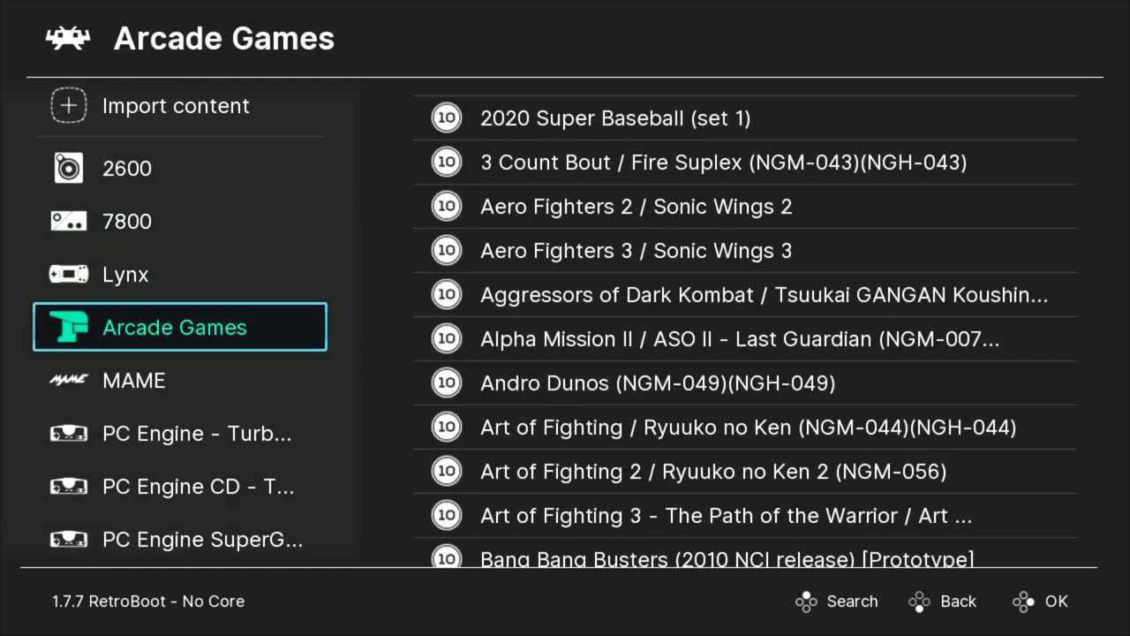
key("Down")
key("Down")
key("Down")
key("Up")
key("Up")
key("Down")
key("Down")
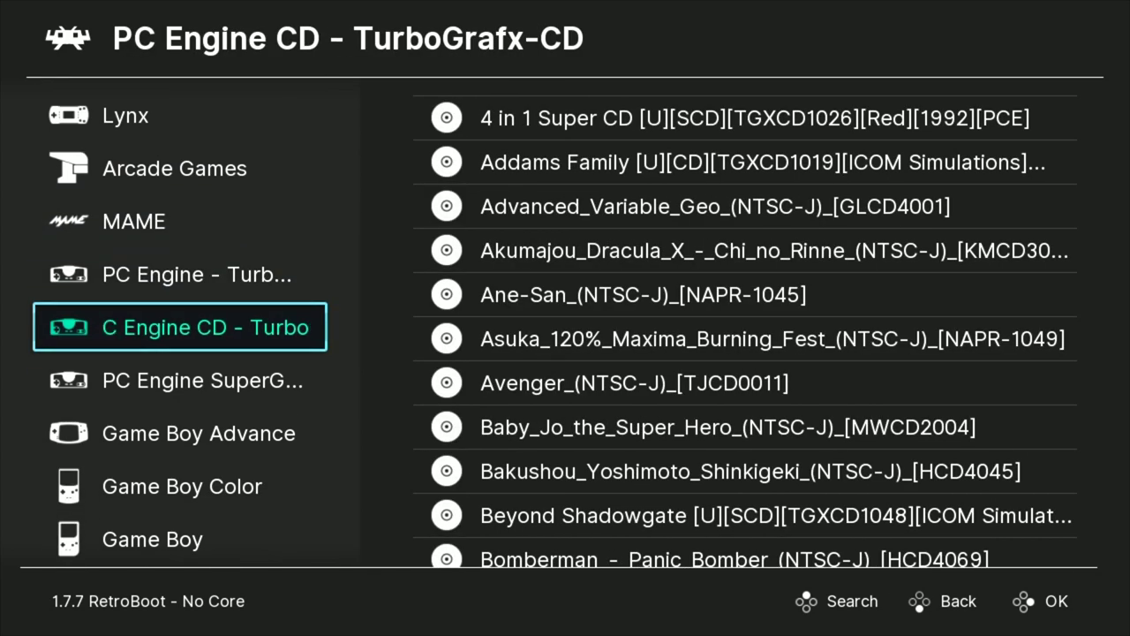
Look through the Game Boy and other Nintendo playlists and continue to the Dreamcast playlist.
key("Down")
key("Down")
key("Down")
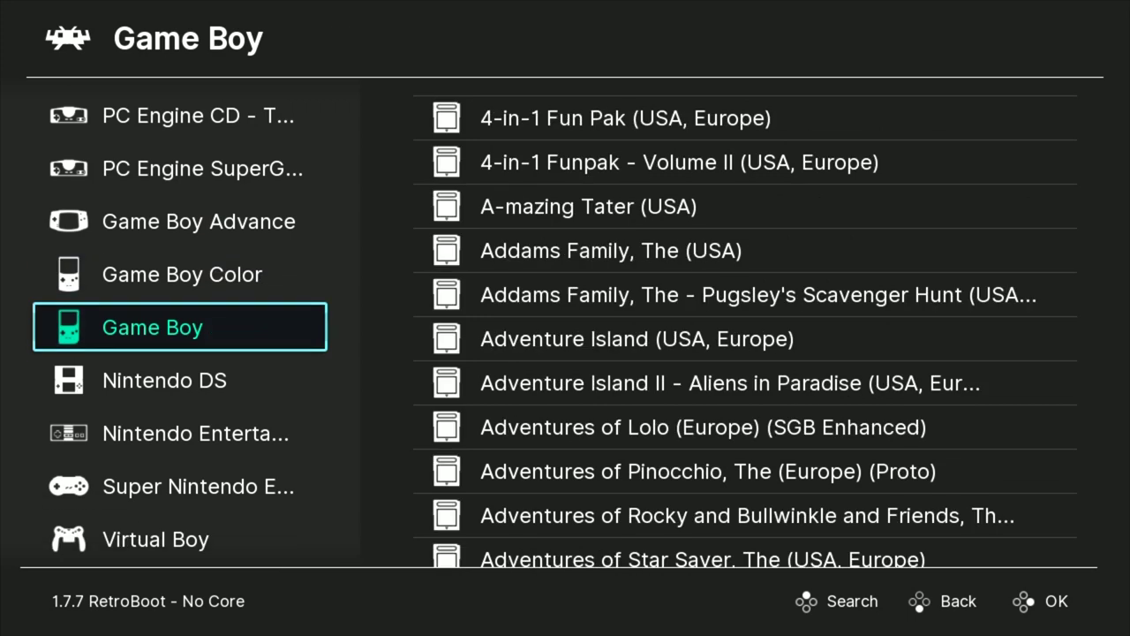
key("Down")
key("Down")
key("Down")
key("Up")
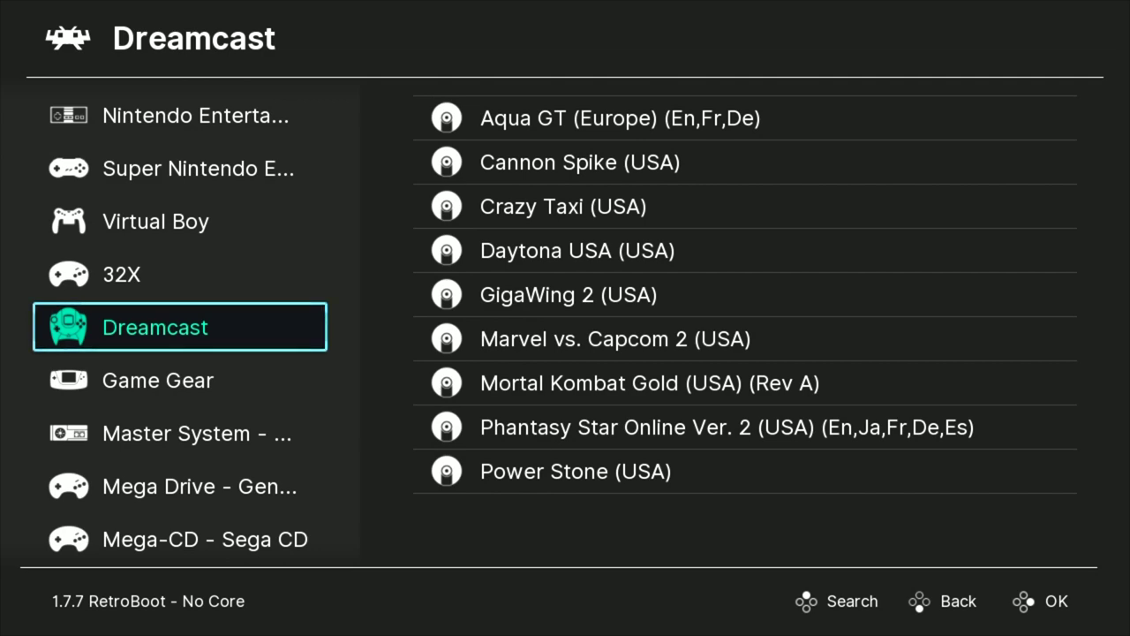
Look through the Sega and Neo Geo Pocket playlists from Game Gear down to PlayStation Portable.
key("Down")
key("Down")
key("Down")
key("Down")
key("Down")
key("Down")
key("Down")
key("Down")
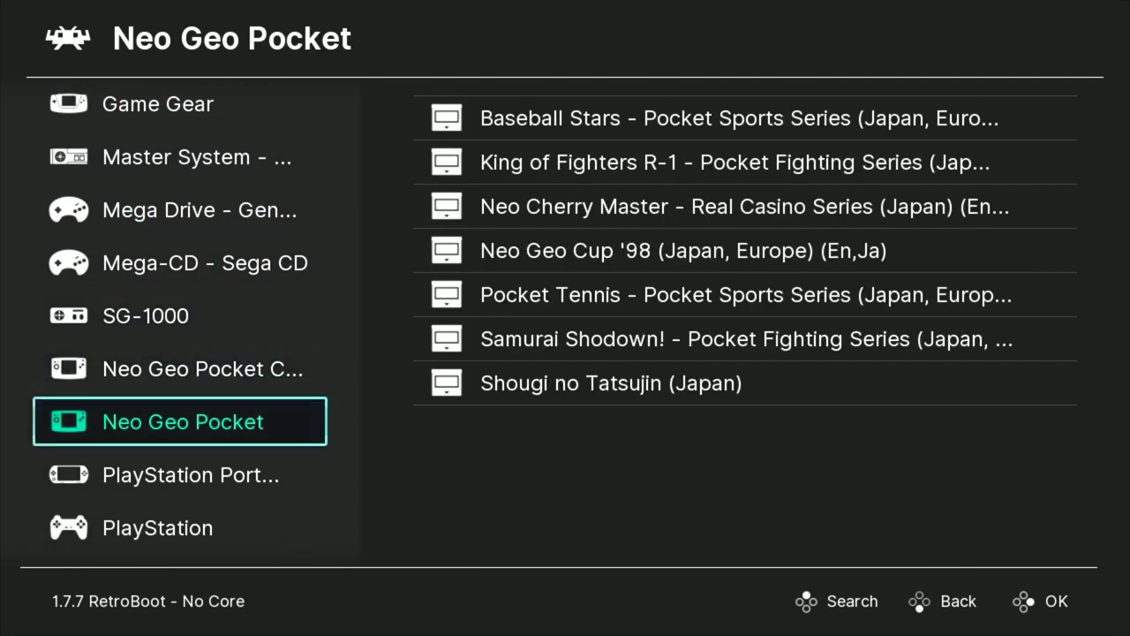
Enter the PlayStation Portable playlist, look through its games down to Power Stone Collection and return to the playlists.
key("Right")
key("Down")
key("Down")
key("Down")
key("Down")
key("Down")
key("Down")
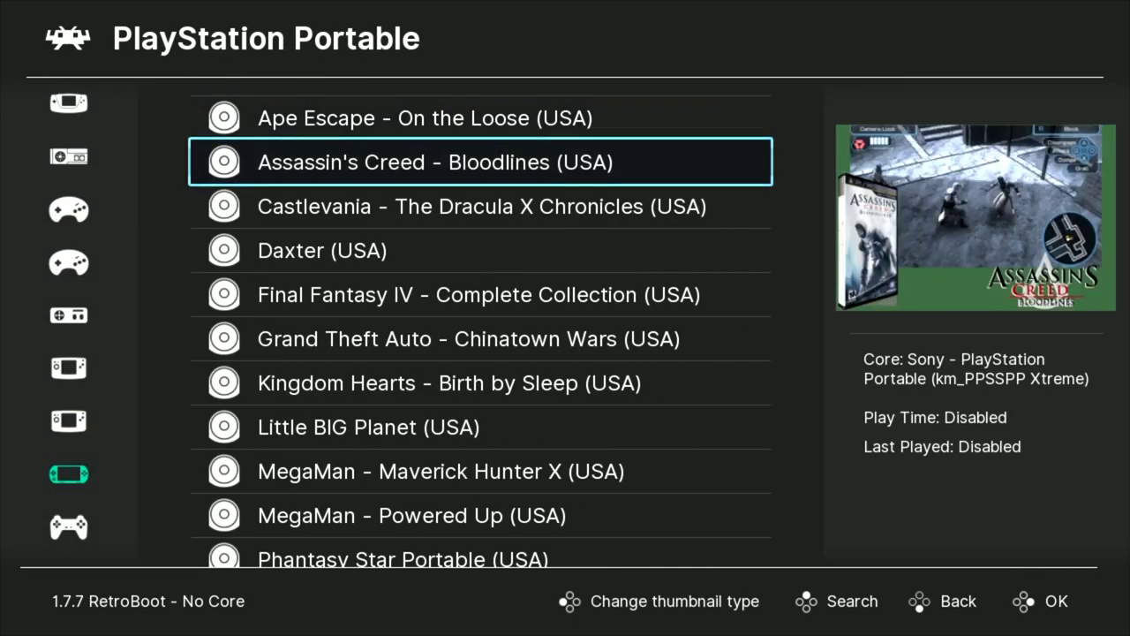
key("Down")
key("Down")
key("Down")
key("Down")
key("Down")
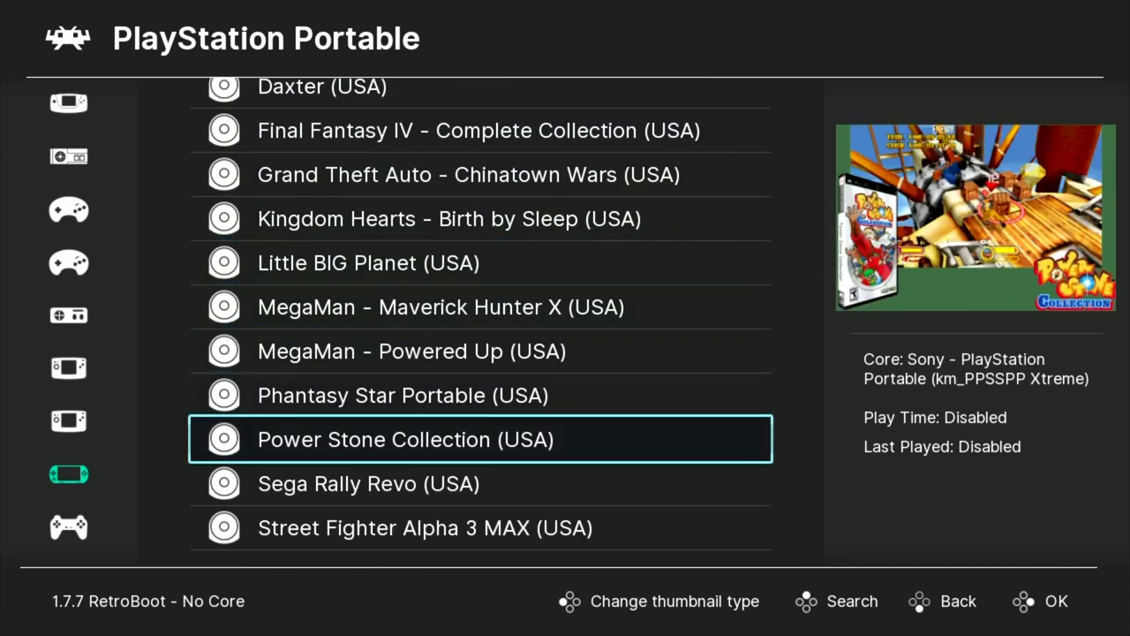
key("Up")
key("Left")
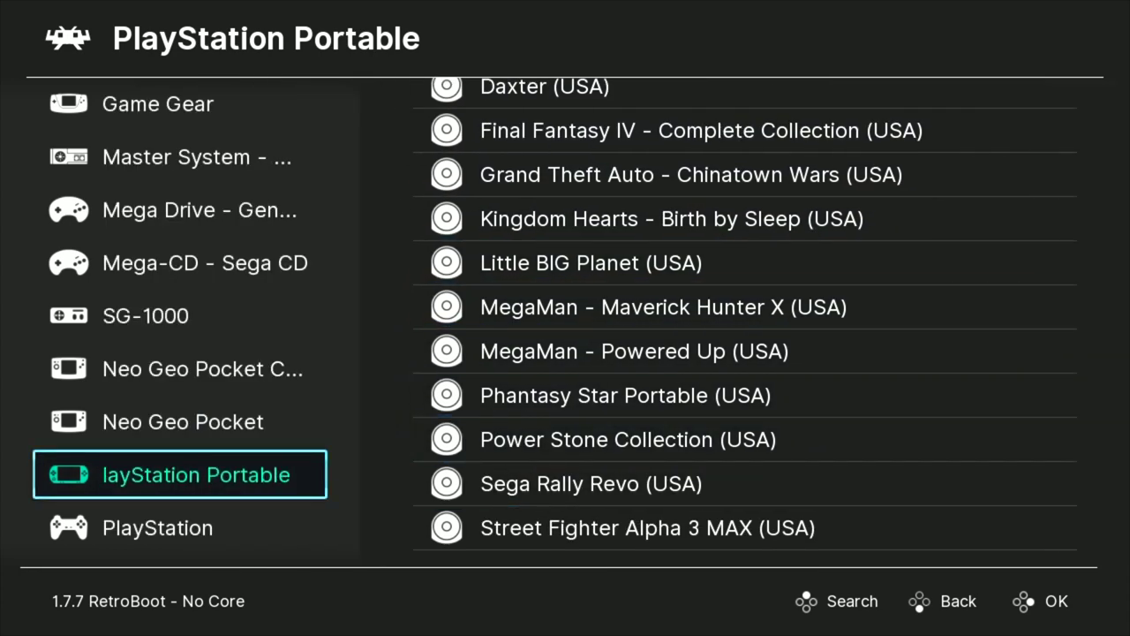
Enter the PlayStation playlist, look at its first few games and return to the playlists.
key("Down")
key("Up")
key("Right")
key("Left")
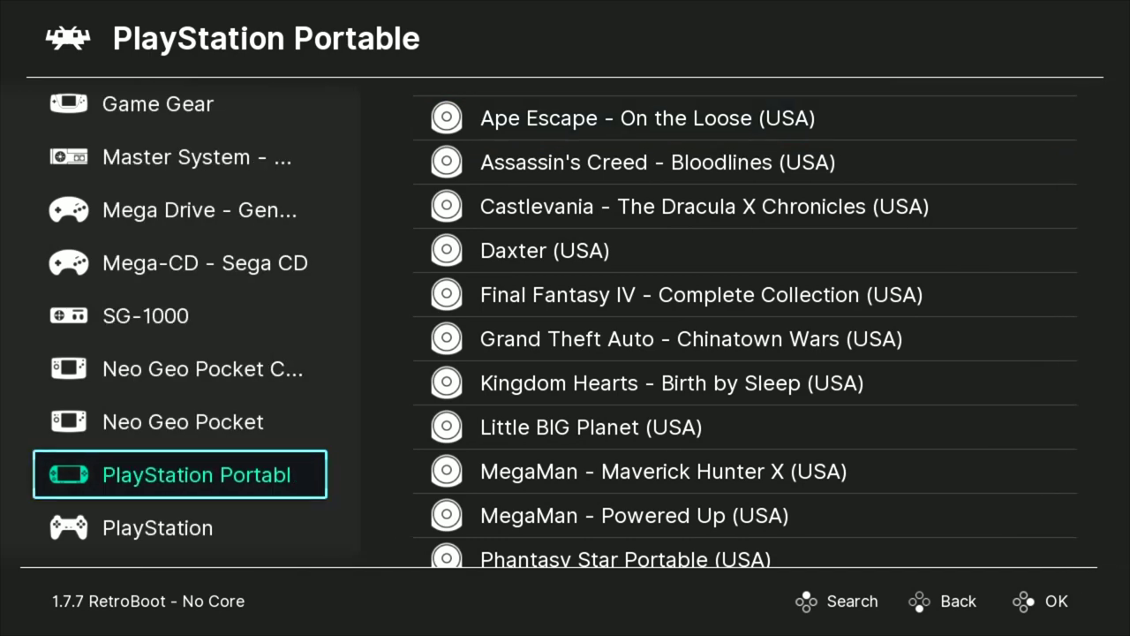
key("Down")
key("Right")
key("Down")
key("Down")
key("Down")
key("Down")
key("Left")
Go back up the playlists from PlayStation past Mega-CD - Sega CD to Super Nintendo Entertainment System.
key("Up")
key("Up")
key("Up")
key("Up")
key("Up")
key("Up")
key("Up")
key("Up")
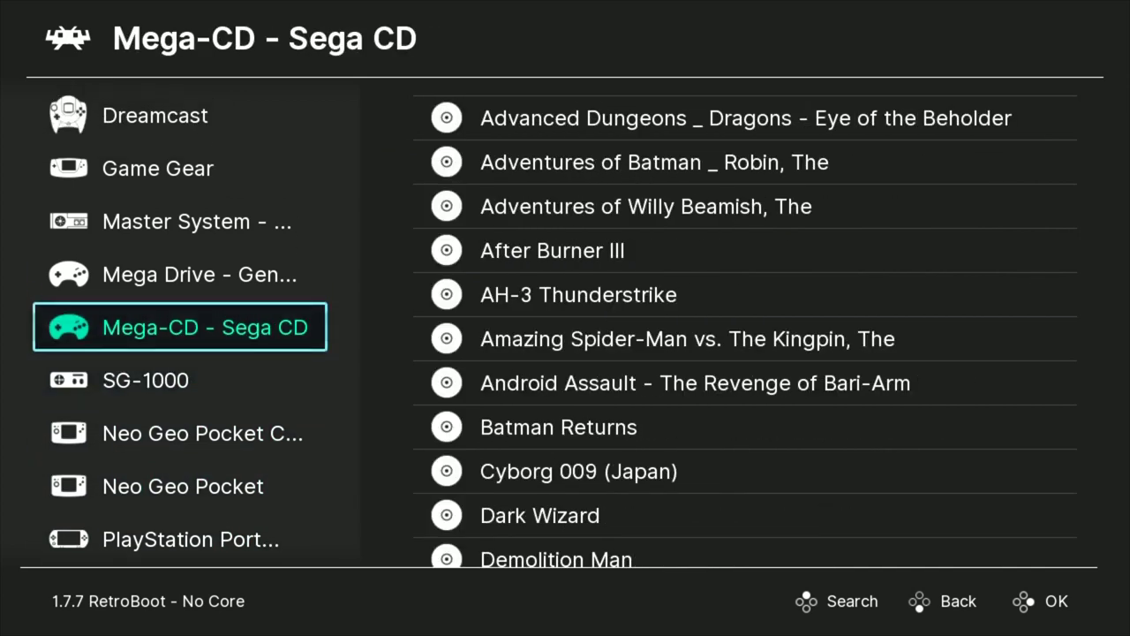
key("Up")
key("Up")
key("Up")
key("Up")
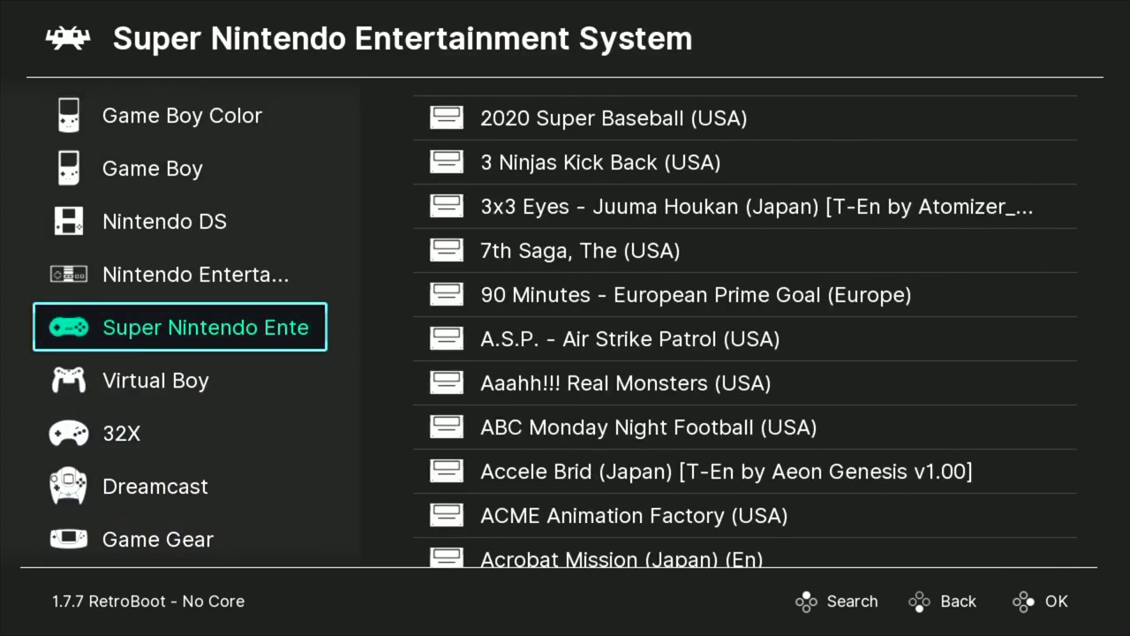
Enter the Super Nintendo Entertainment System playlist and look through its games down to 90 Minutes - European Prime Goal.
key("Right")
key("Down")
key("Down")
key("Down")
key("Down")
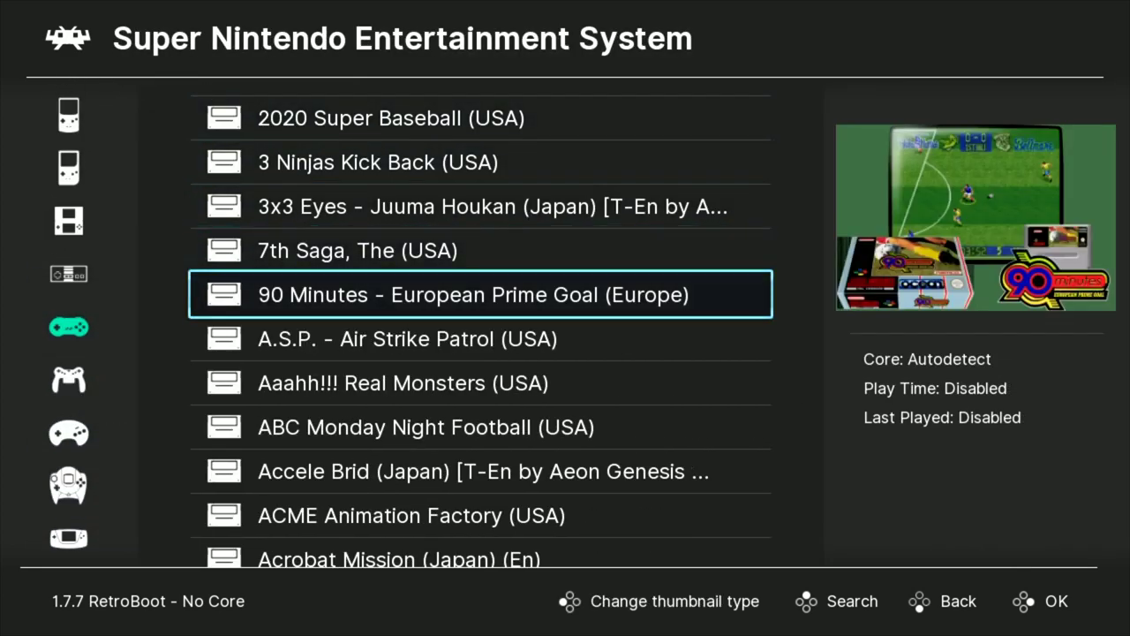
Open the search keyboard for the Super Nintendo Entertainment System games and move among its letters.
key("s")
key("Right")
key("Left")
key("Left")
key("Left")
key("Left")
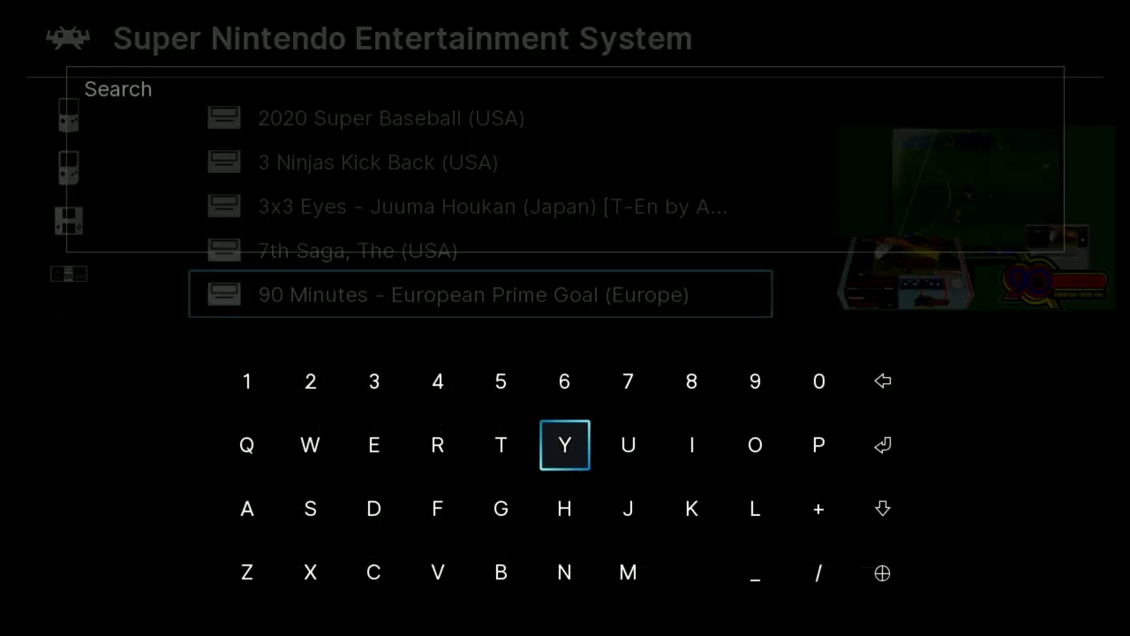